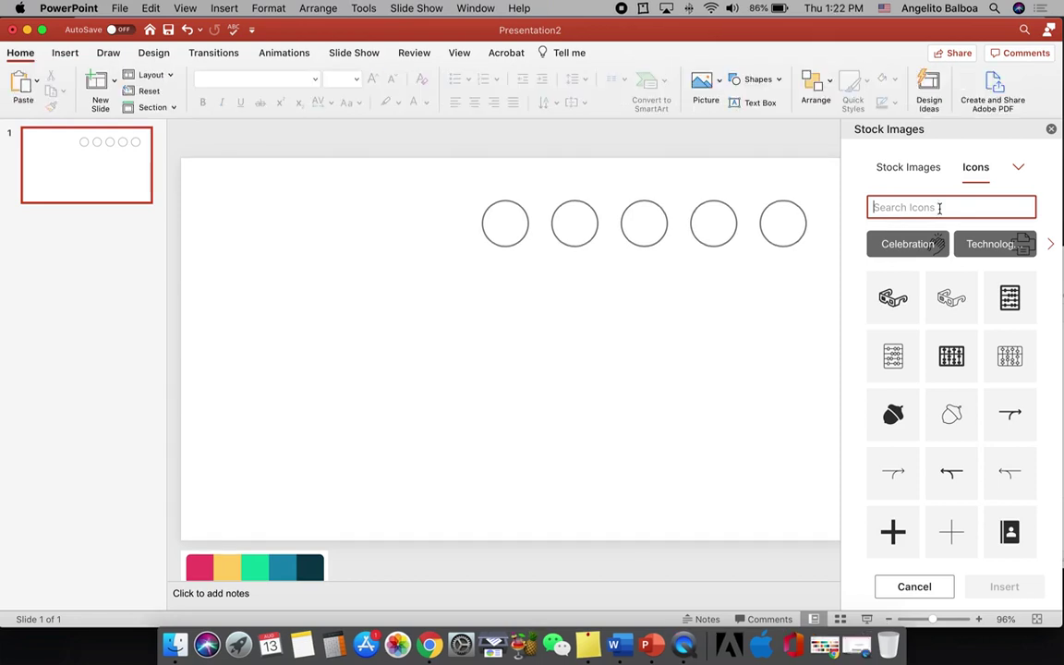
Step: Search the stock icons for "person" and select the solid head-and-shoulders figure without hair
type("person")
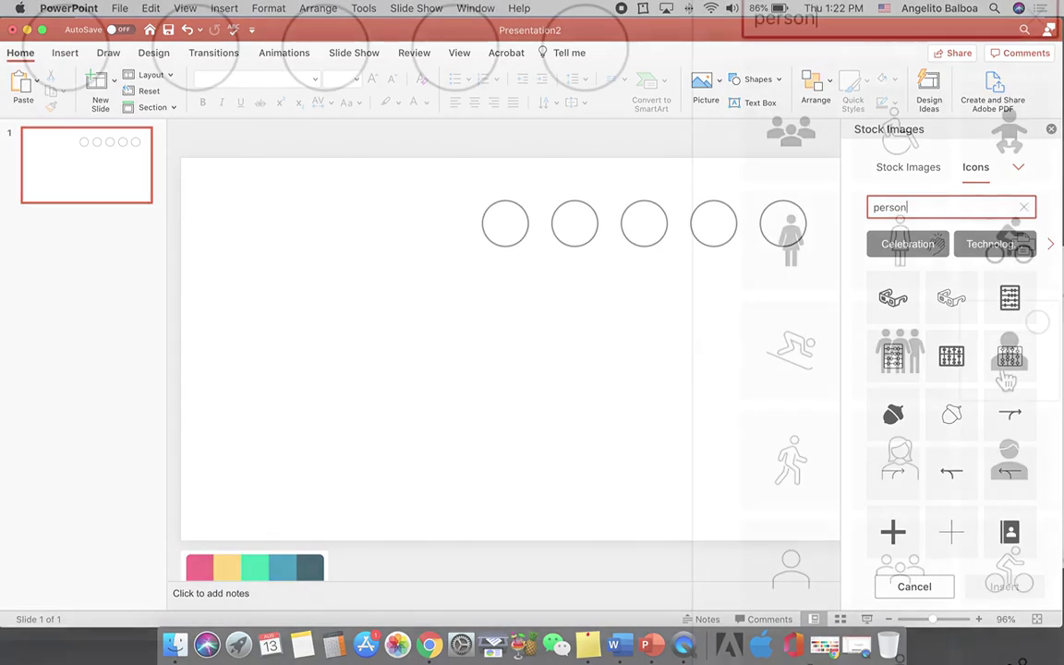
left_click(1008, 401)
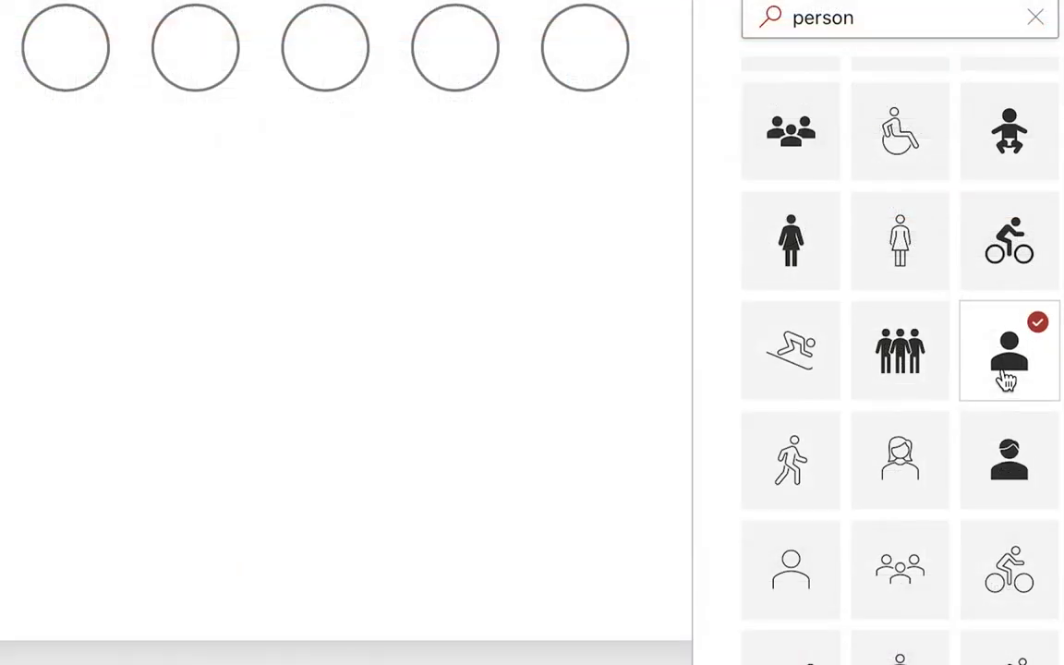
scroll(981, 563, "up", 2)
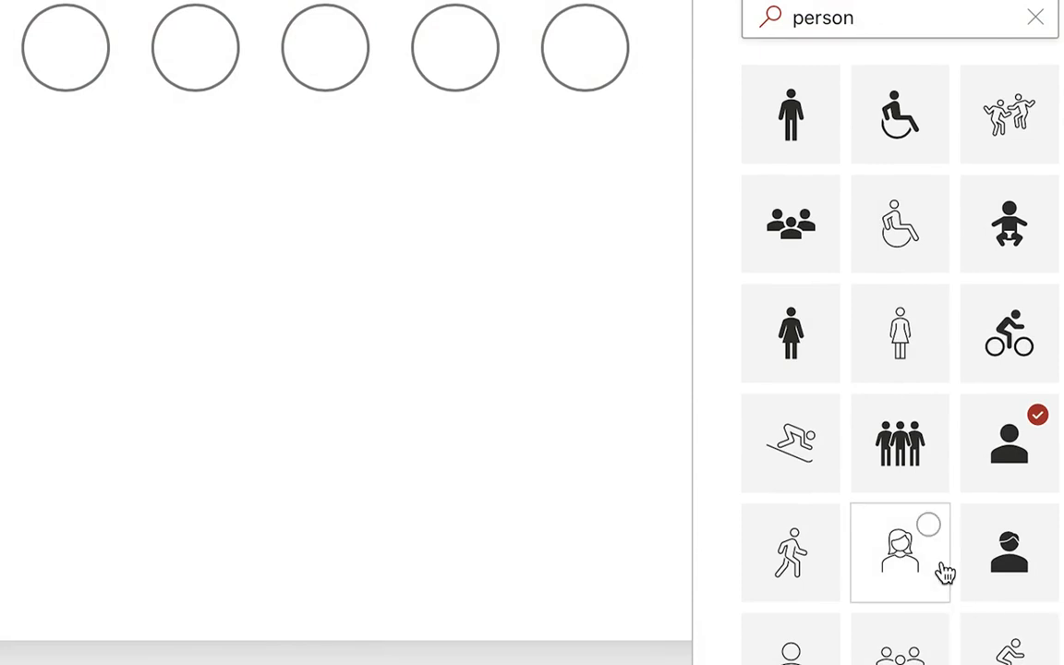
Step: Replace the icon search term with "laptop" and add a laptop icon to the selection
left_click(890, 5)
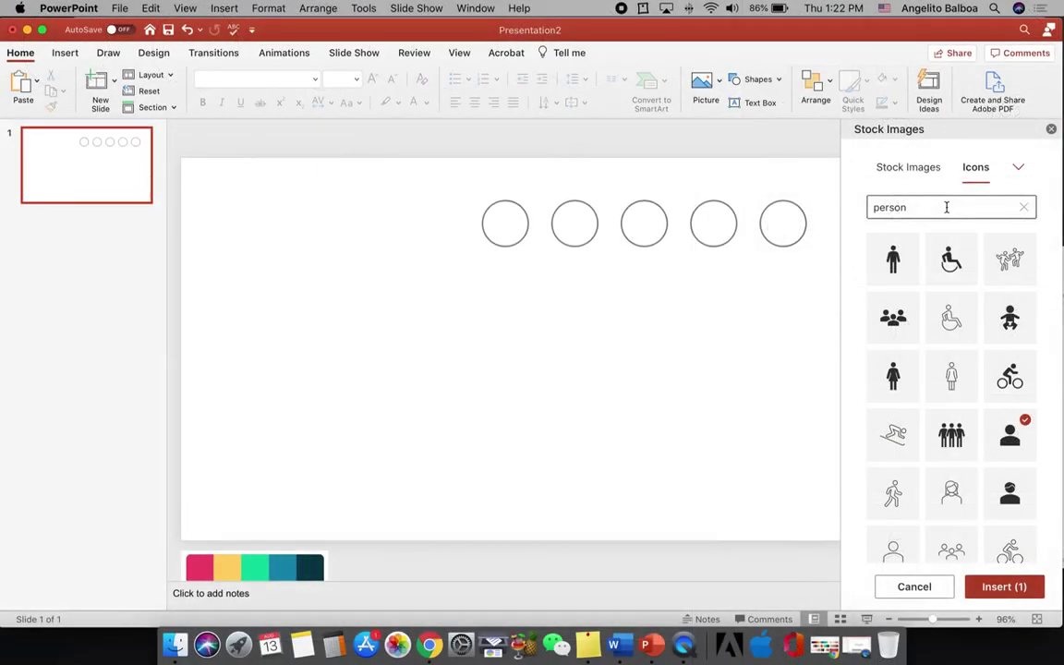
left_click(947, 207)
key("BackSpace")
key("BackSpace")
key("BackSpace")
key("BackSpace")
key("BackSpace")
key("BackSpace")
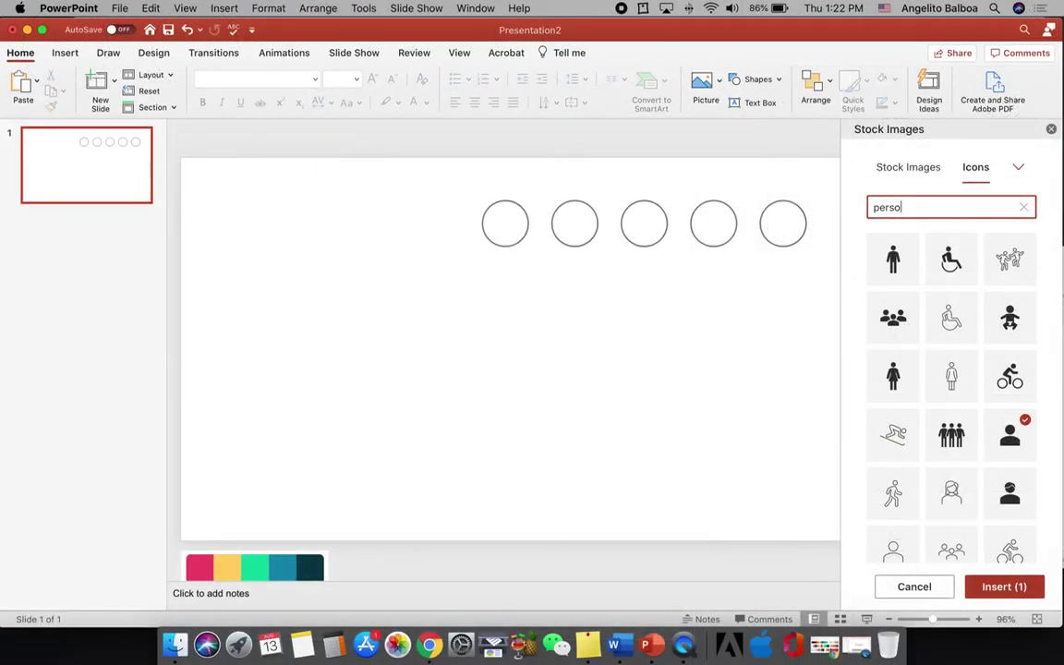
type("laptop")
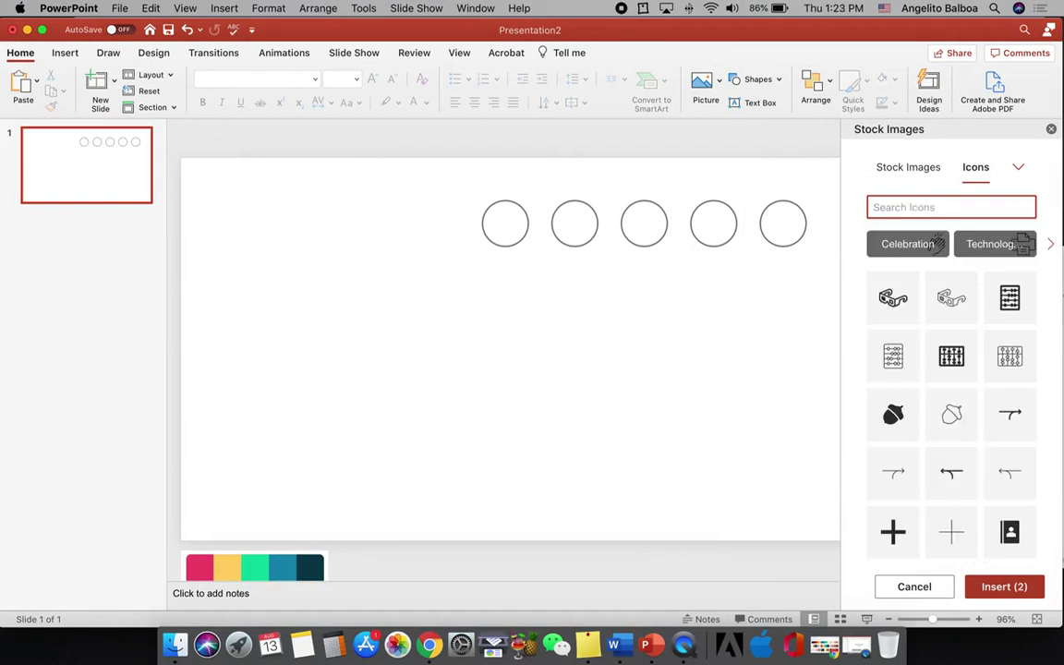
Step: Add an open book icon to the selection, plus the solid photo camera icon from a search for "camera"
type("lu")
type("camera")
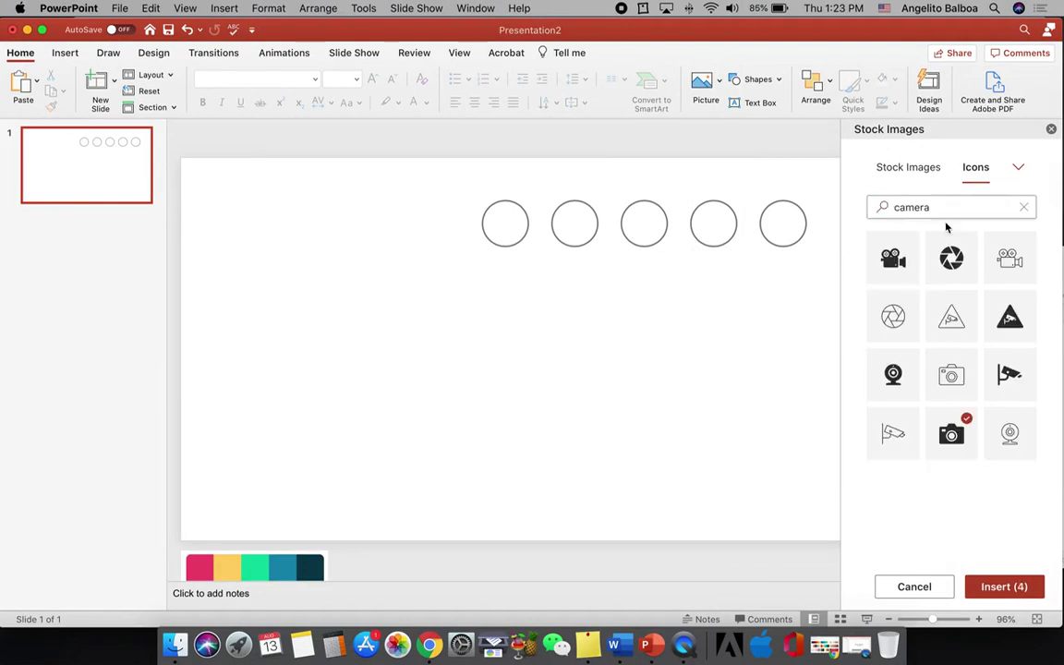
Step: Search the icons for "mail", select the bold closed envelope, and insert all five selected icons on the slide
double_click(951, 208)
type("mail")
left_click(952, 434)
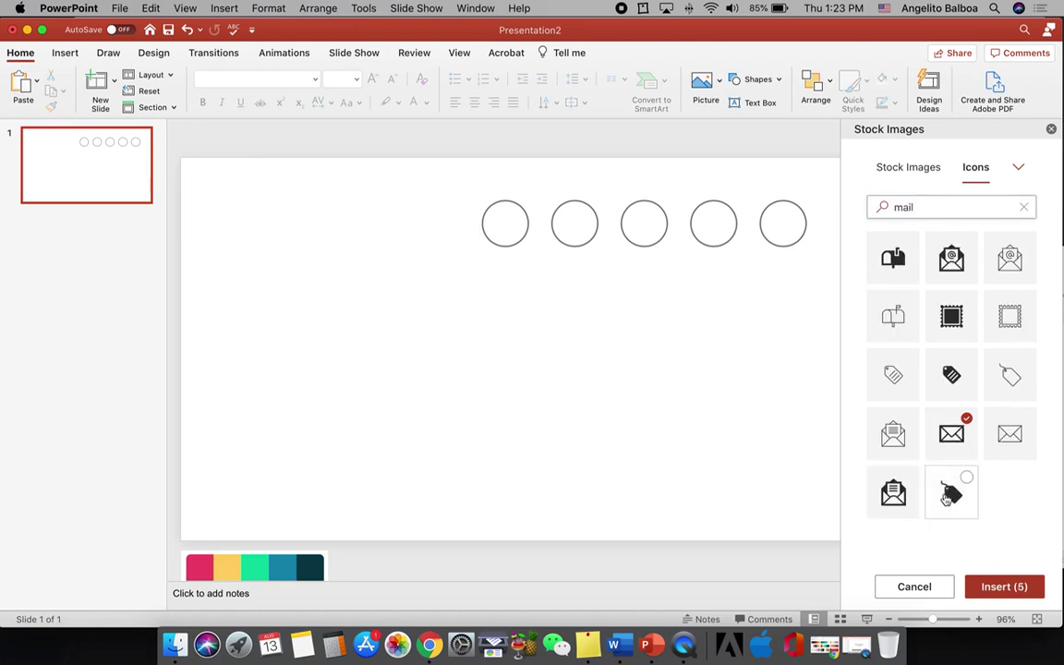
left_click(987, 588)
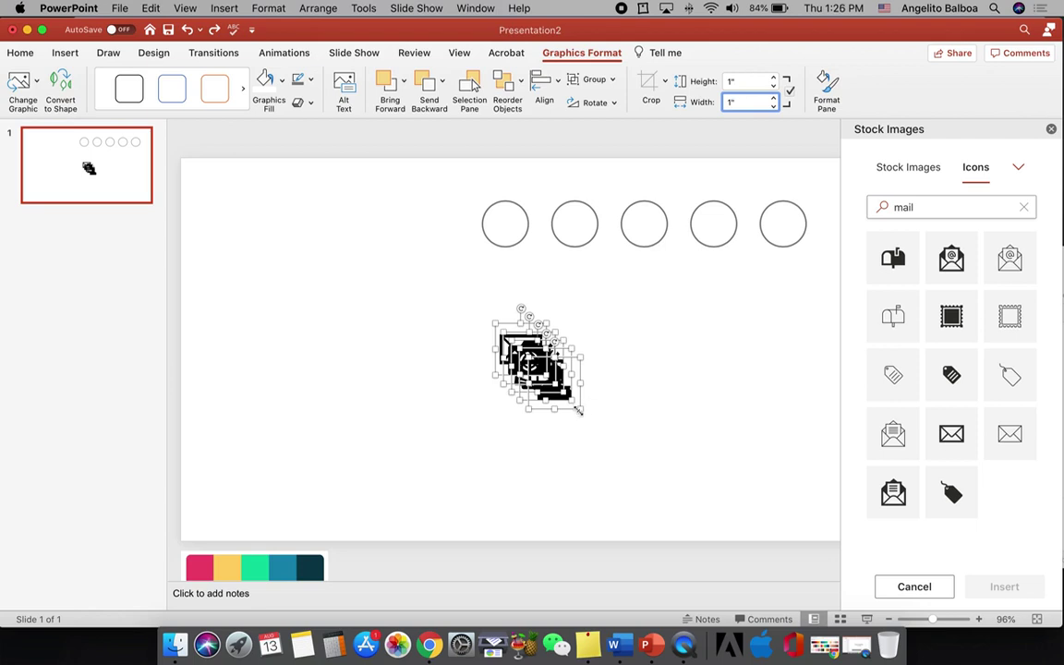
Step: Resize the five inserted icons together to 0.54" high and 0.54" wide
left_click_drag(579, 410, 552, 390)
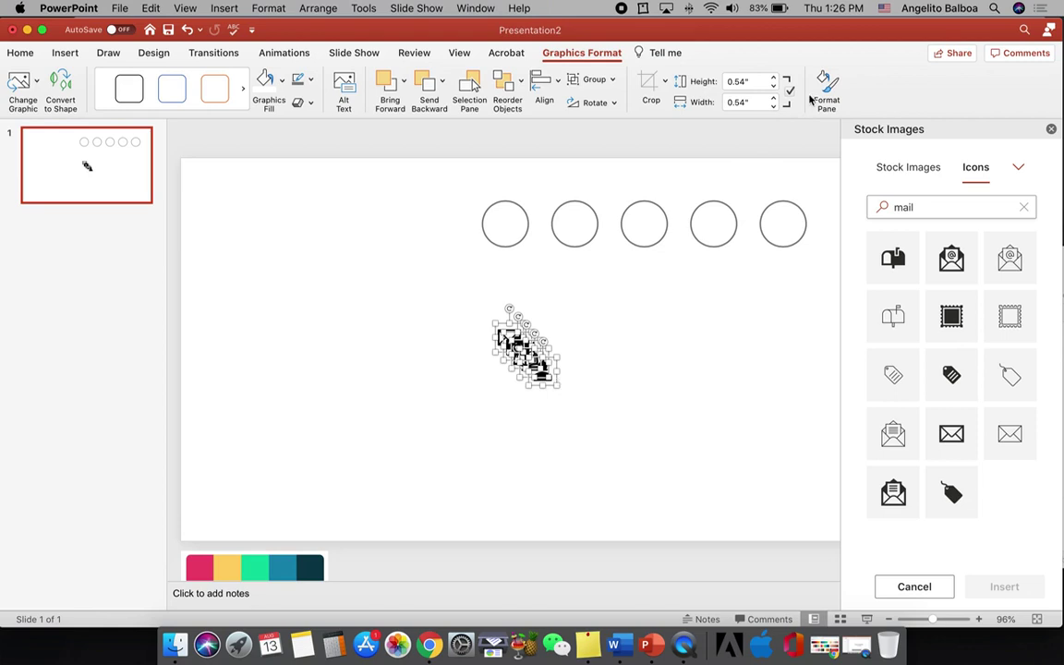
key("super+z")
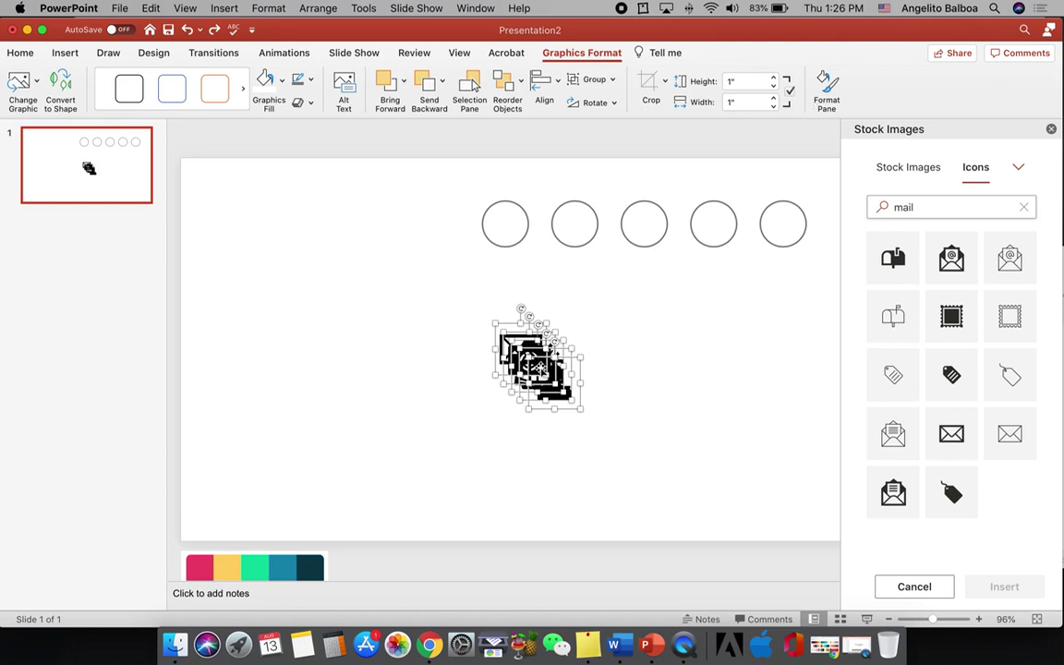
left_click(716, 82)
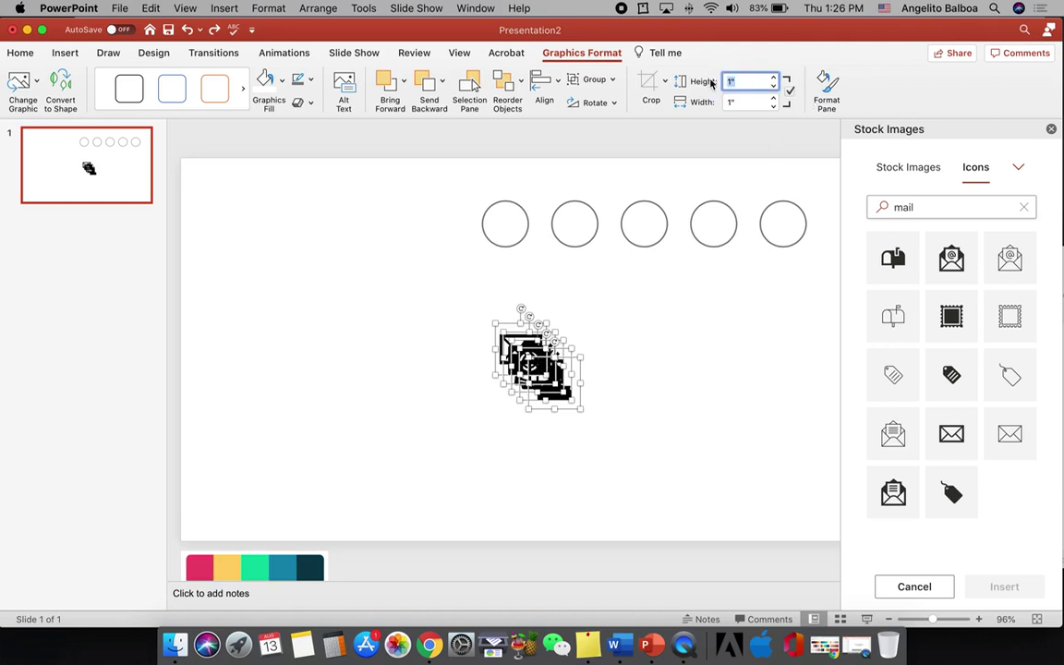
type(".54")
key("Tab")
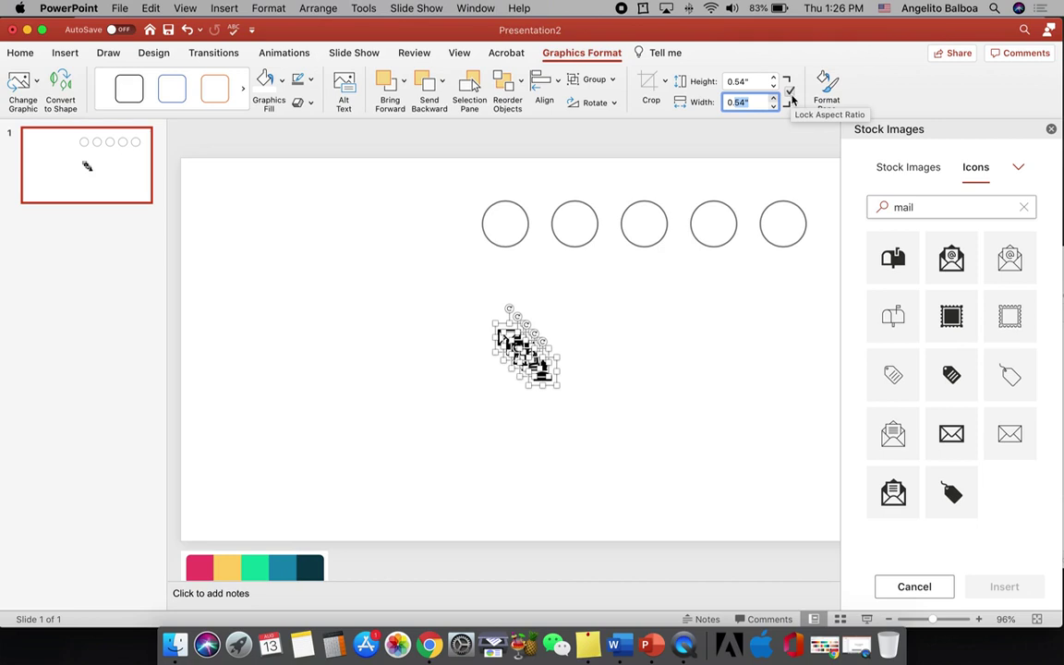
left_click(639, 348)
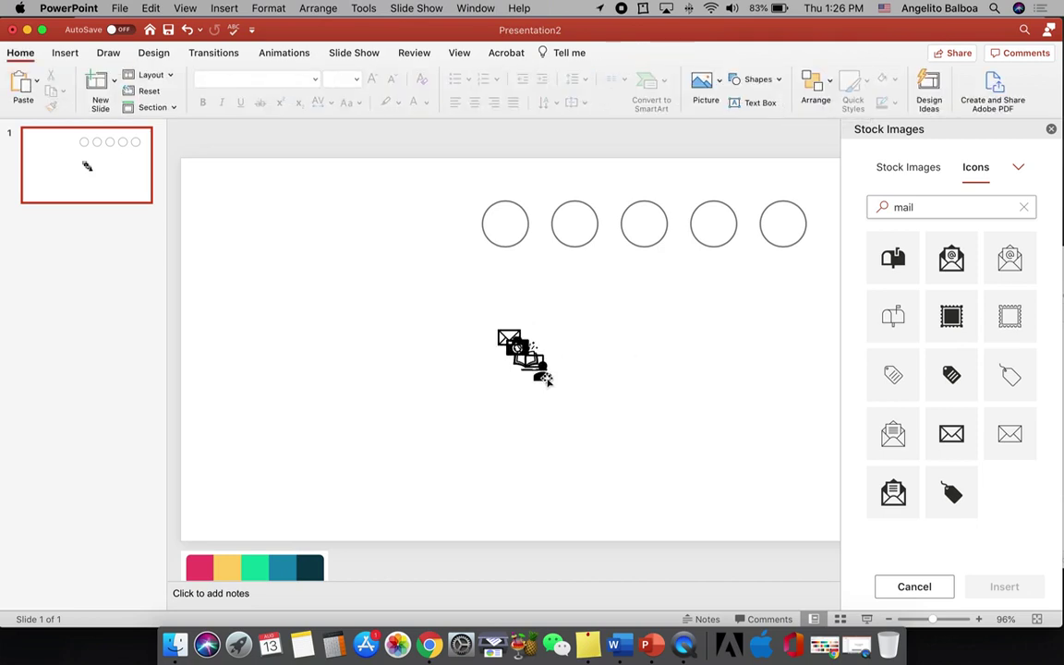
Step: Center the person, laptop, book, camera and envelope icons inside the five circles, in that order from left to right
left_click_drag(547, 380, 509, 231)
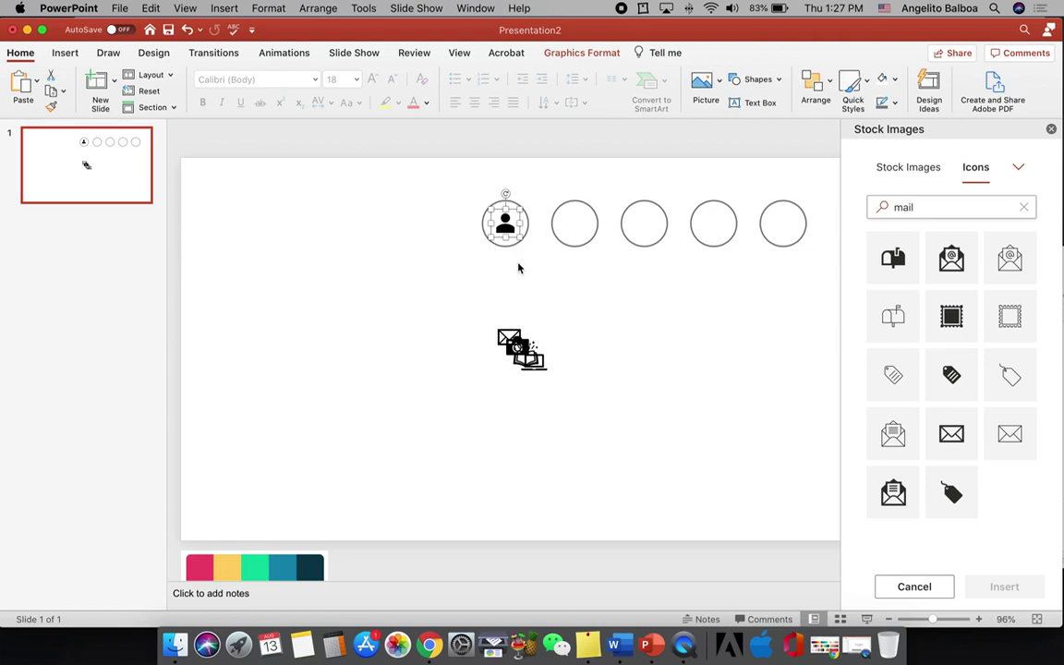
left_click(530, 363)
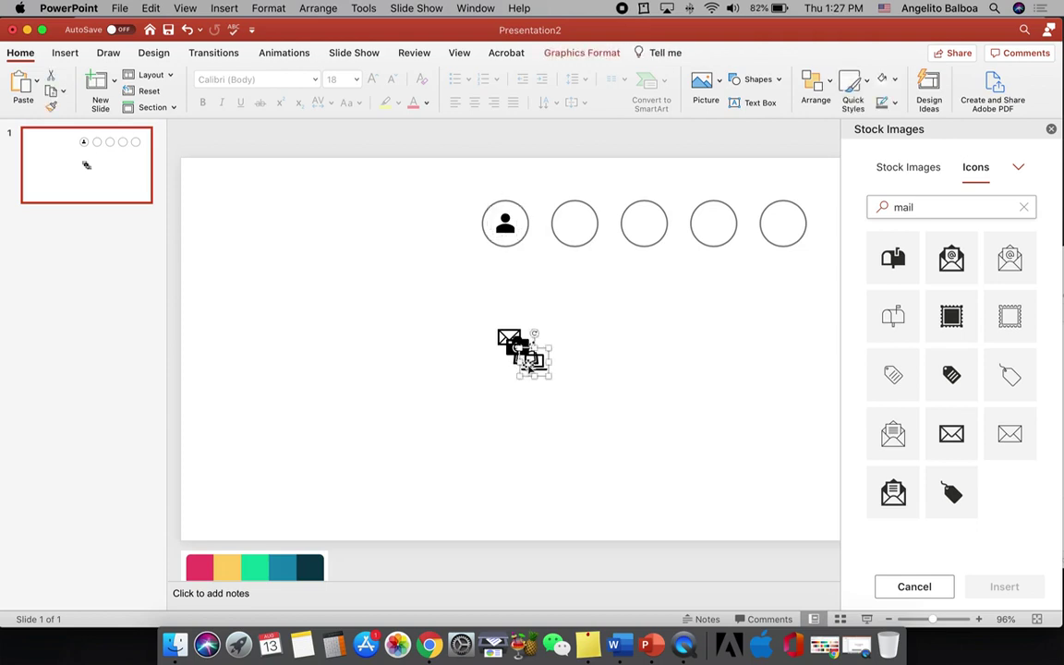
left_click_drag(529, 363, 575, 224)
left_click(528, 355)
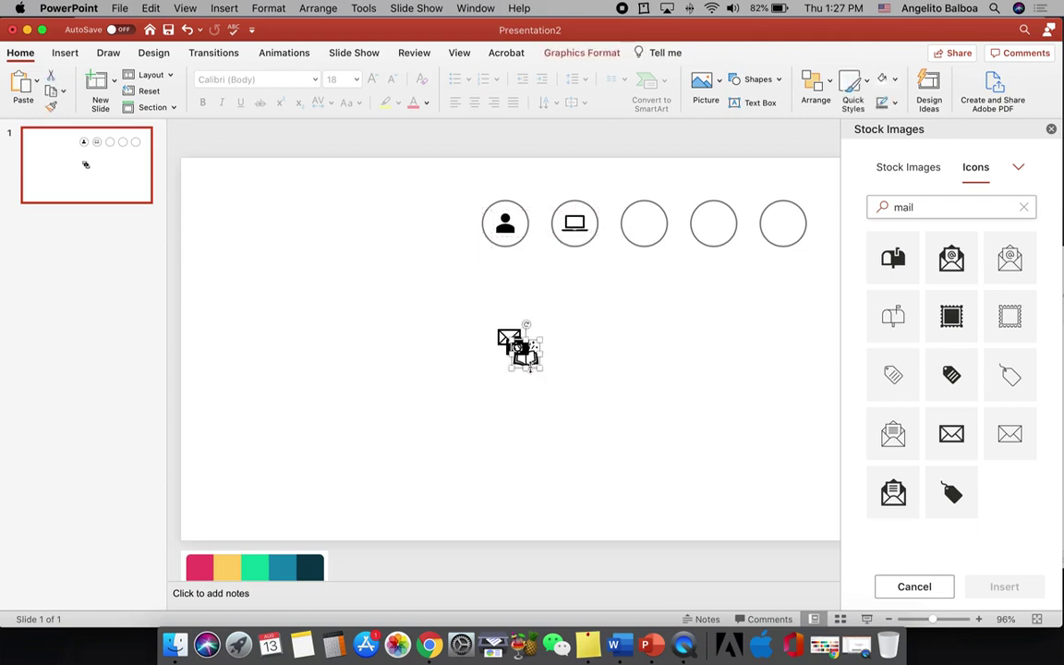
left_click_drag(528, 355, 644, 224)
left_click(515, 341)
left_click_drag(516, 341, 713, 226)
left_click(508, 338)
left_click_drag(509, 337, 783, 223)
left_click(786, 325)
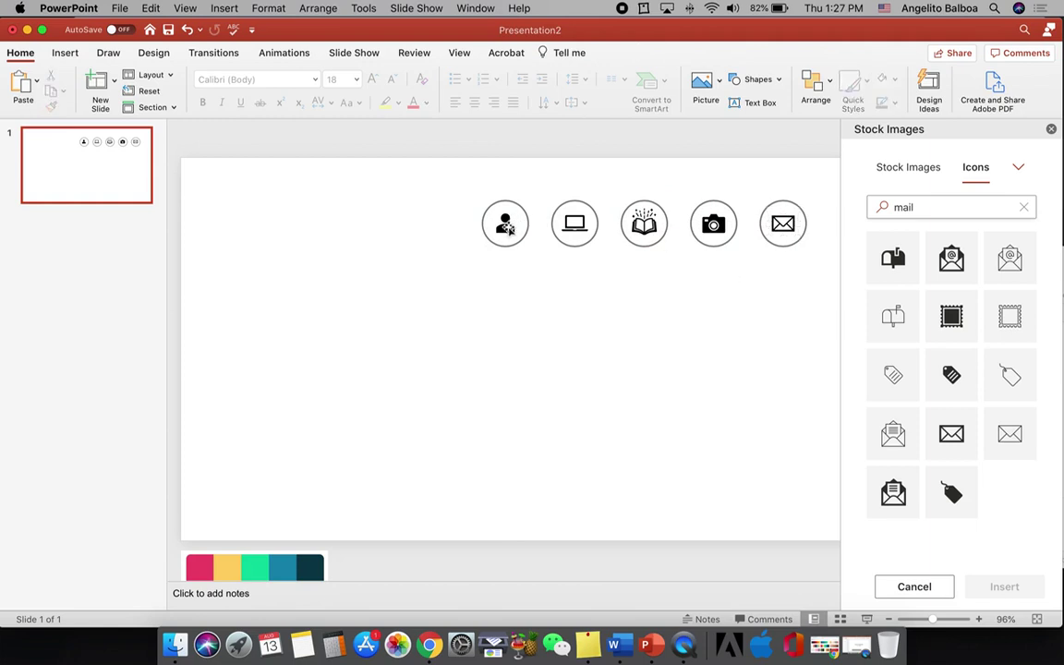
Step: Fill the person icon with the pink sampled from the color palette below the slide
left_click(507, 229)
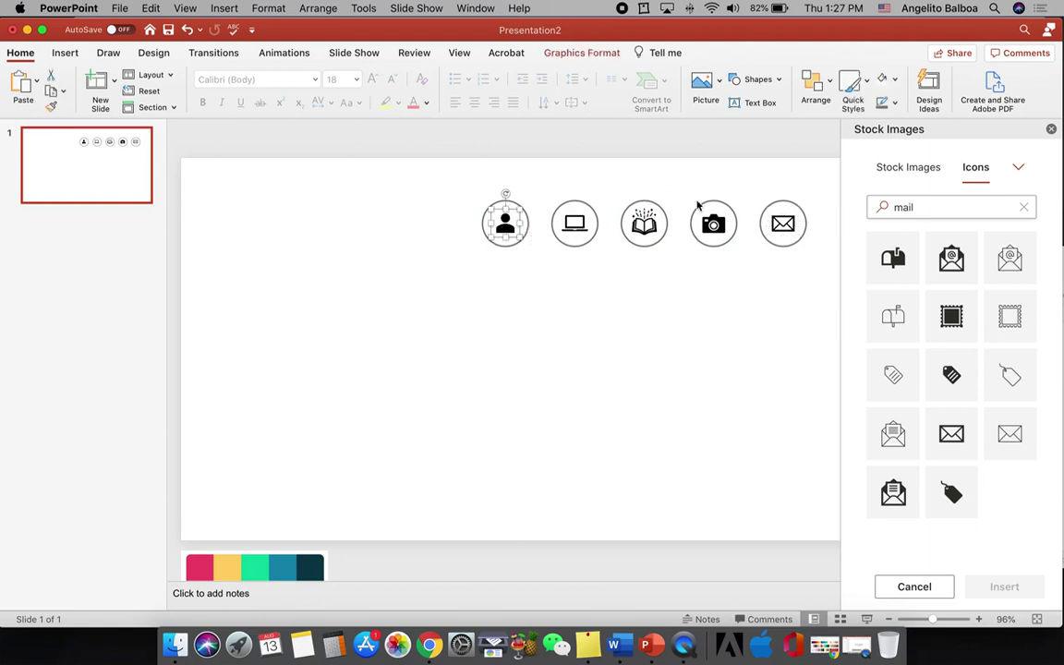
left_click(895, 85)
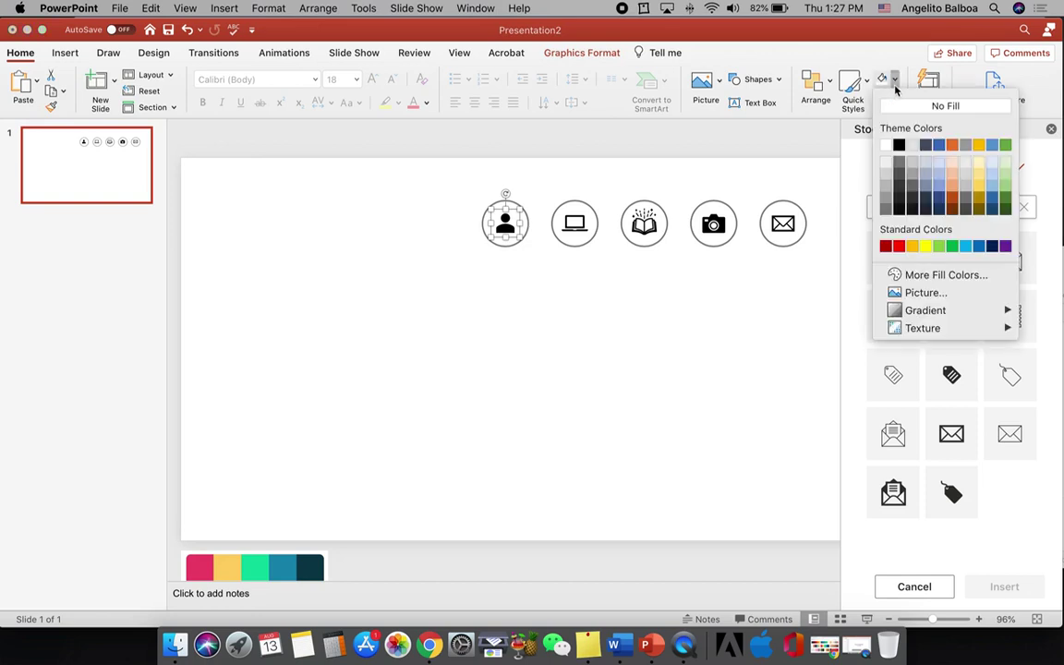
left_click(933, 275)
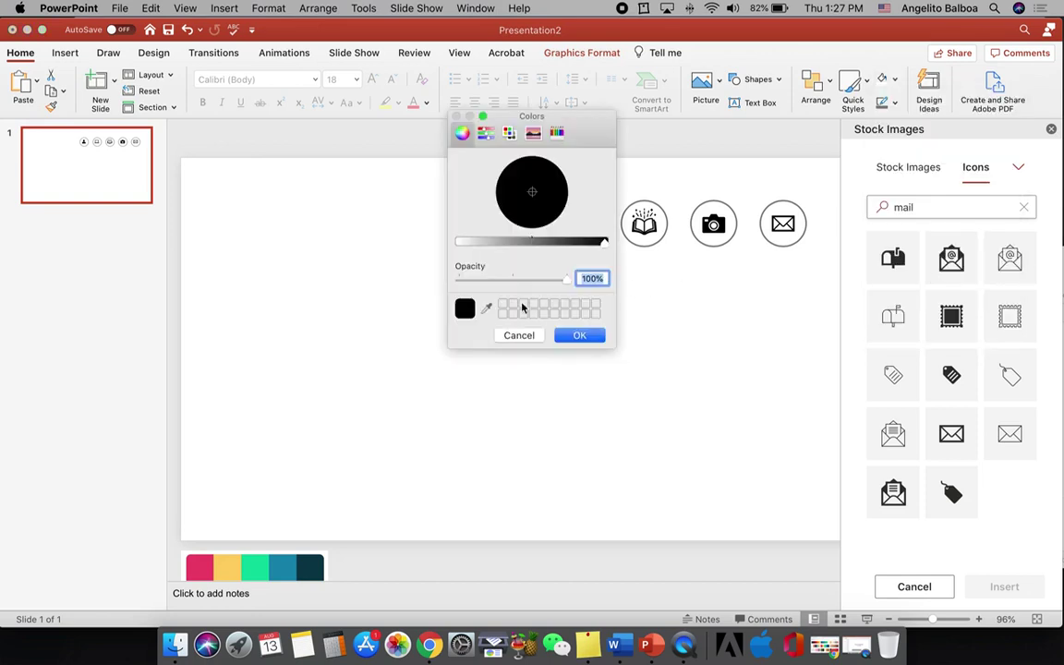
left_click(487, 310)
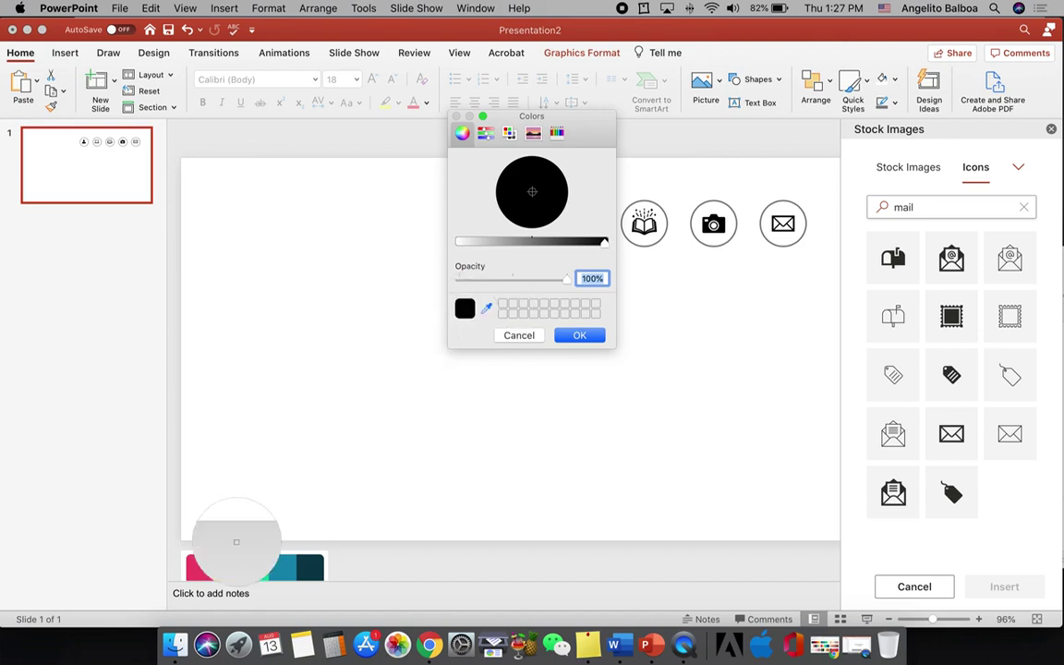
left_click(202, 565)
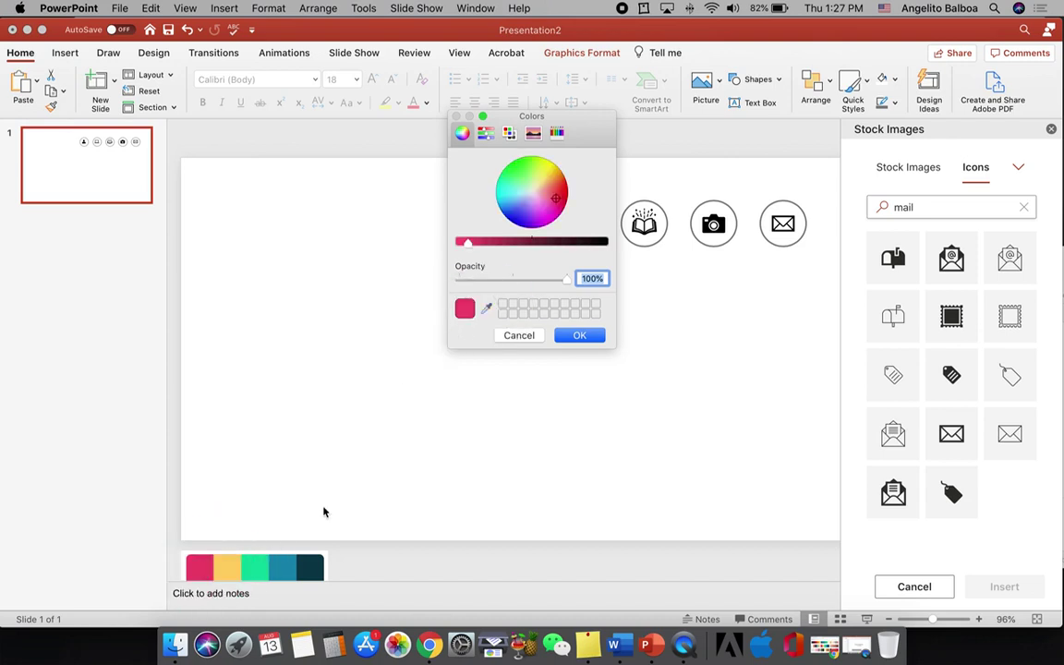
left_click(562, 341)
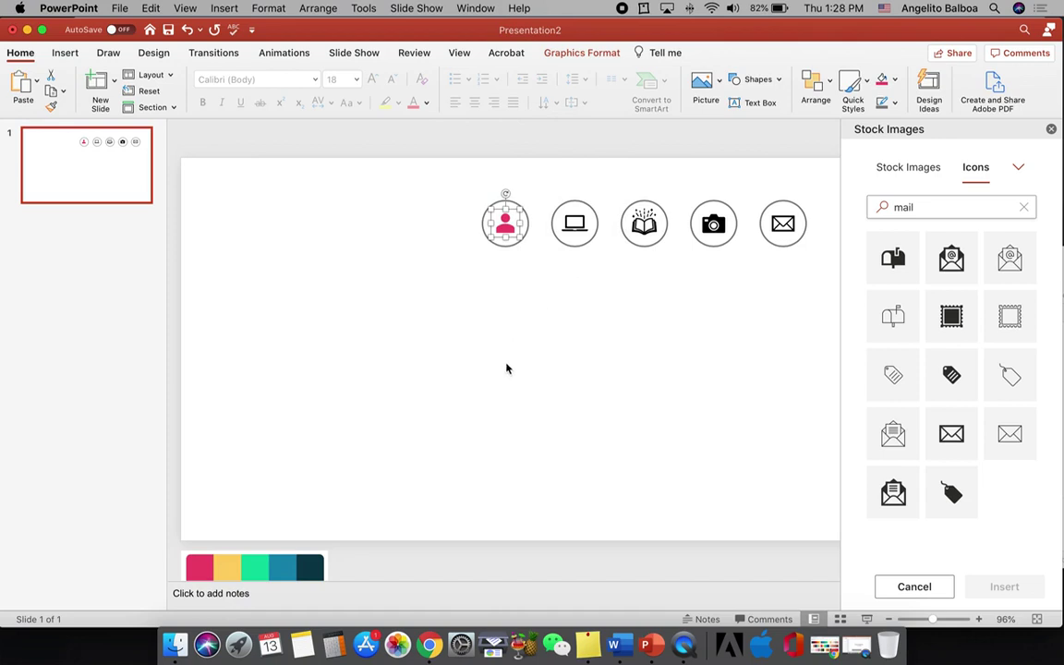
Step: Fill the laptop icon with the yellow sampled from the color palette below the slide
left_click(579, 226)
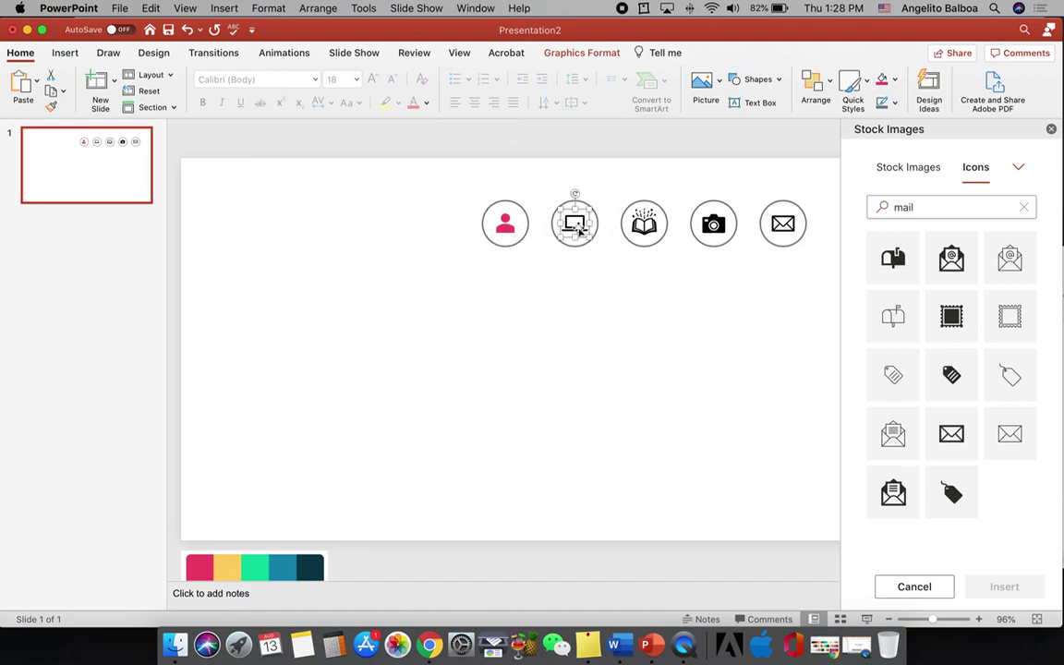
left_click(894, 81)
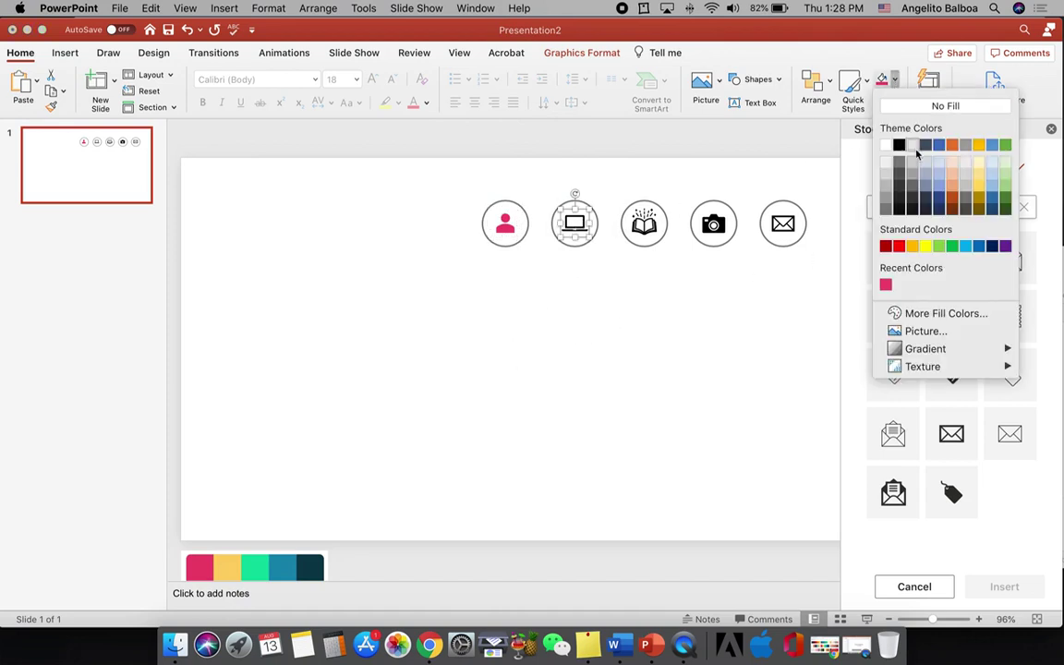
left_click(905, 312)
left_click(487, 308)
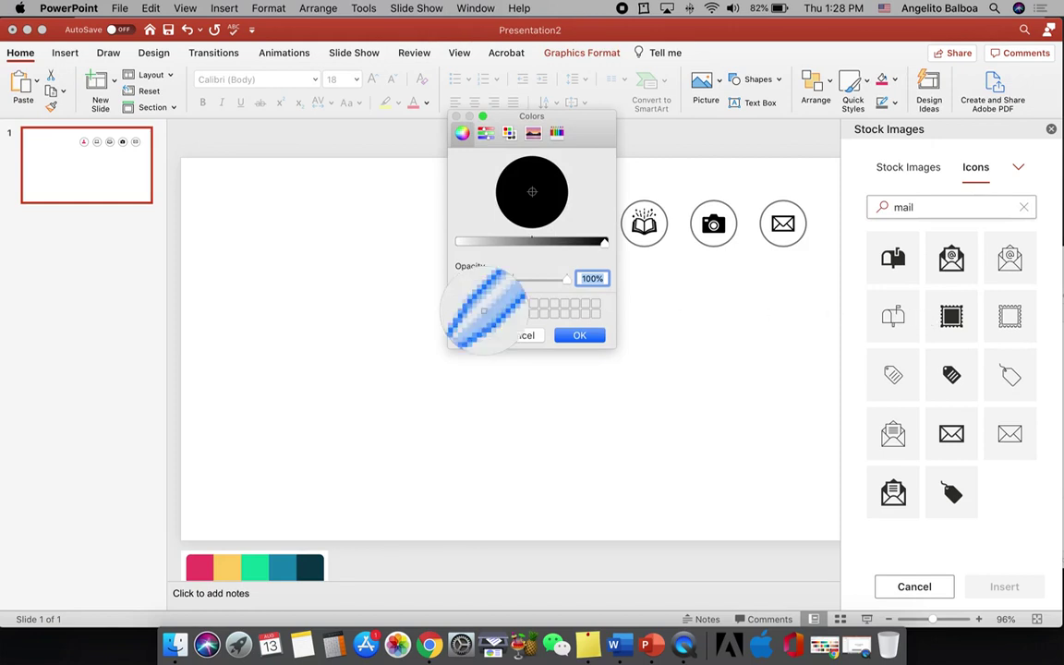
left_click(226, 566)
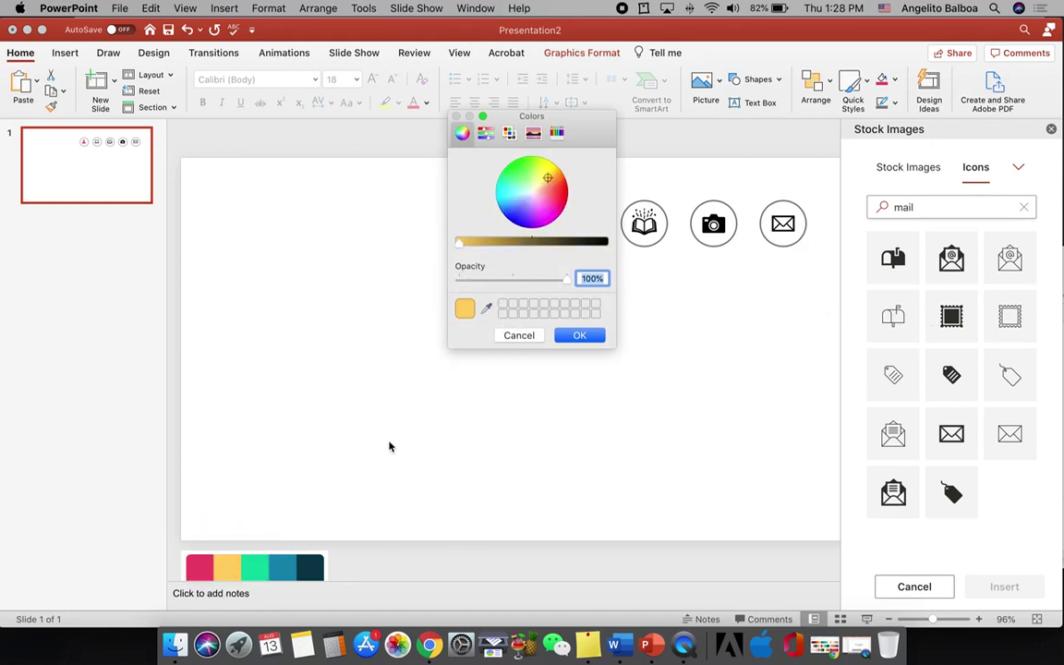
left_click(565, 335)
Step: Fill the book icon with the green sampled from the color palette below the slide
left_click(644, 223)
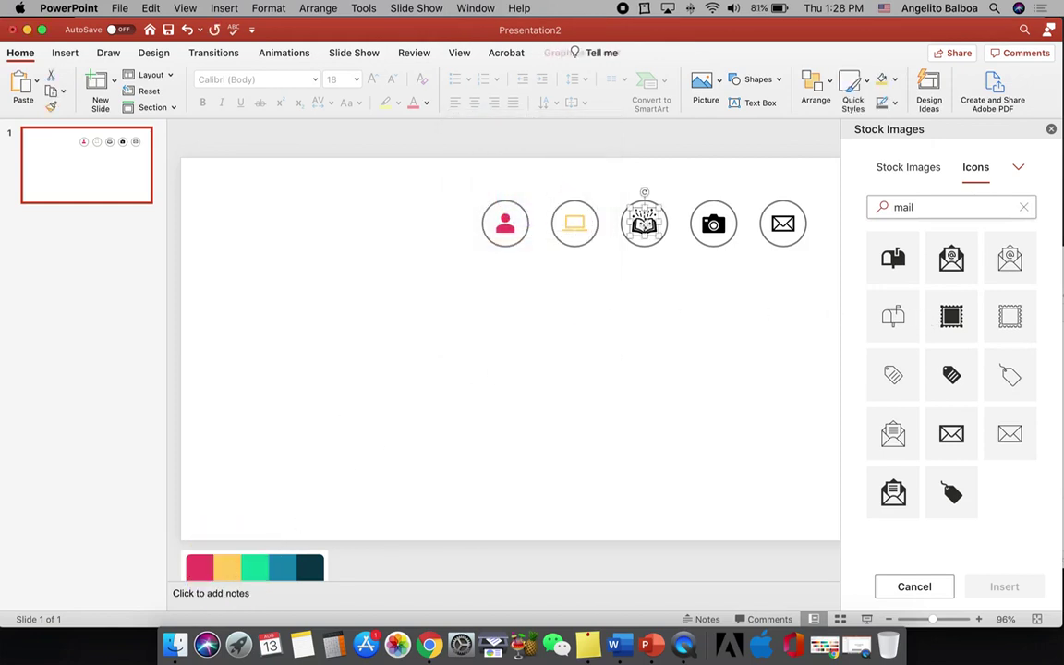
left_click(893, 80)
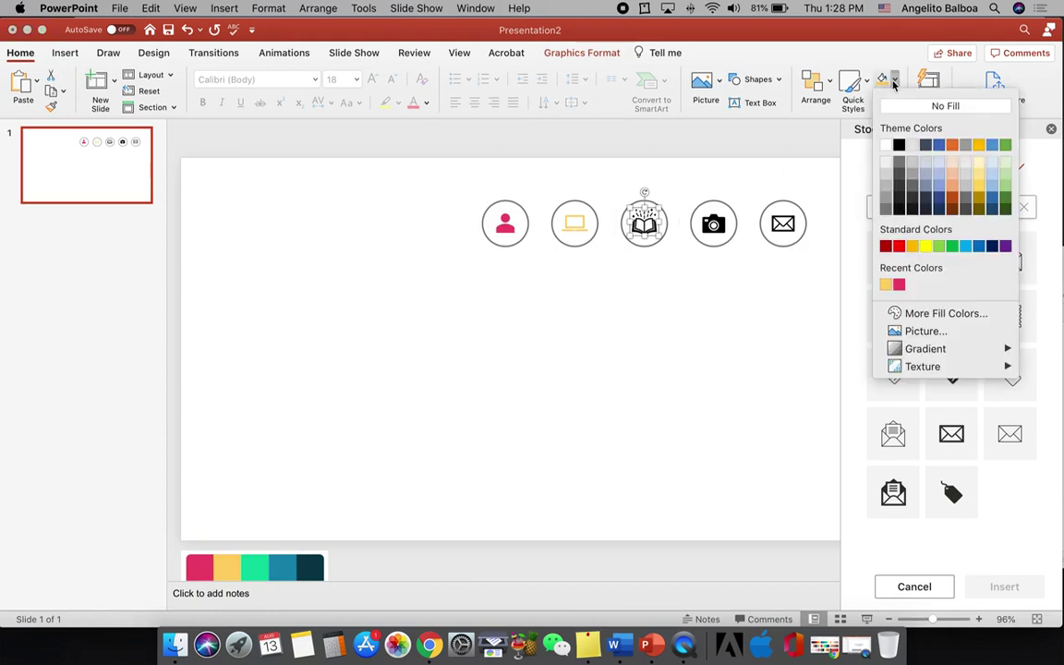
left_click(938, 313)
left_click(486, 307)
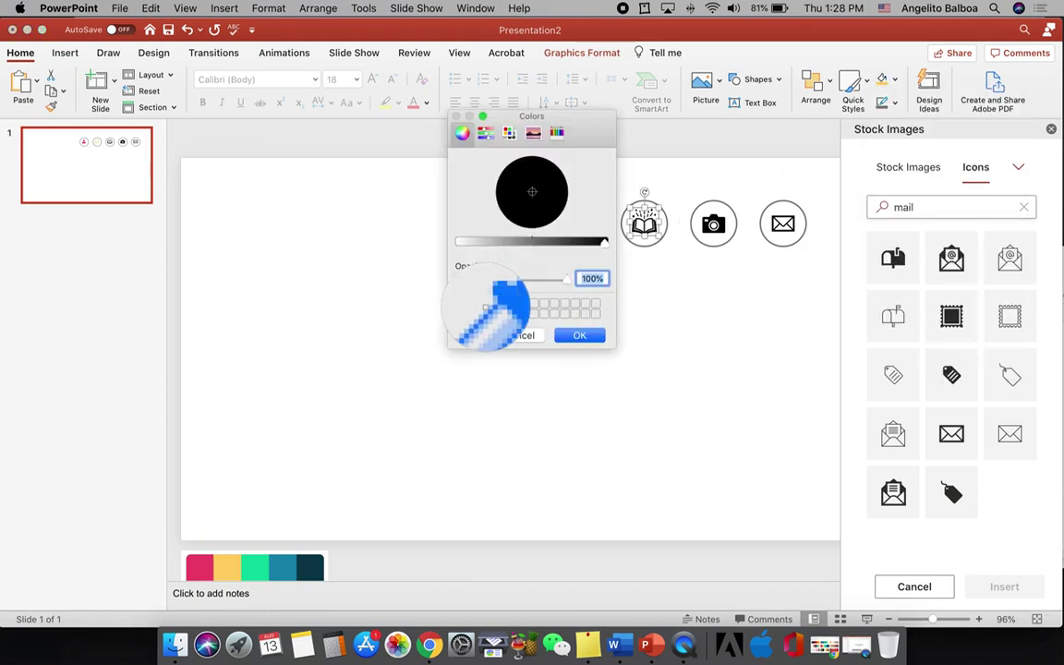
left_click(261, 563)
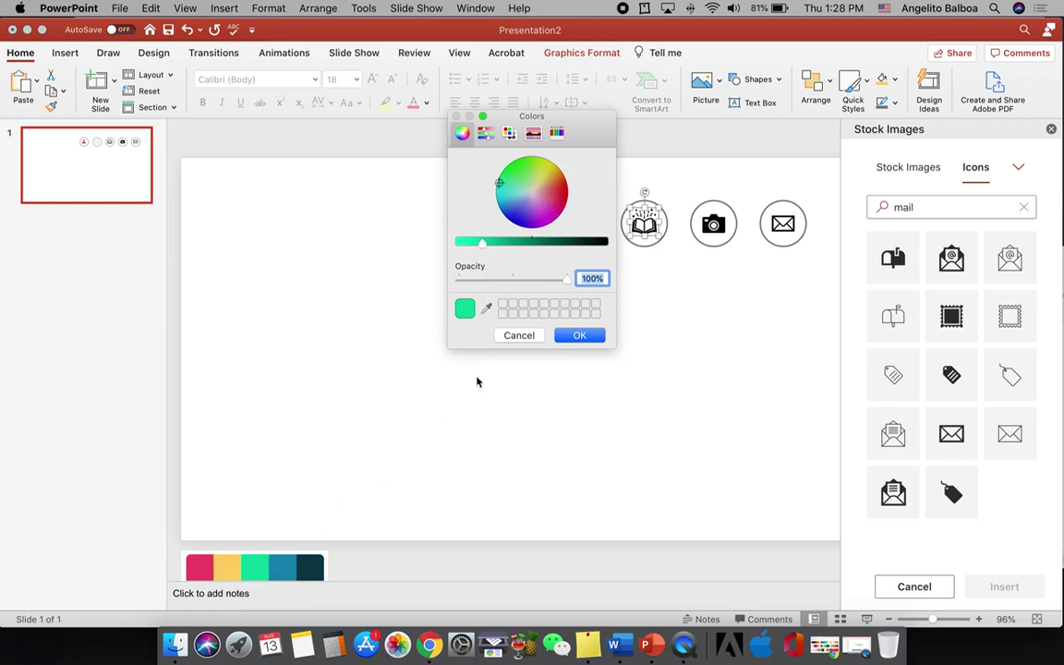
left_click(577, 335)
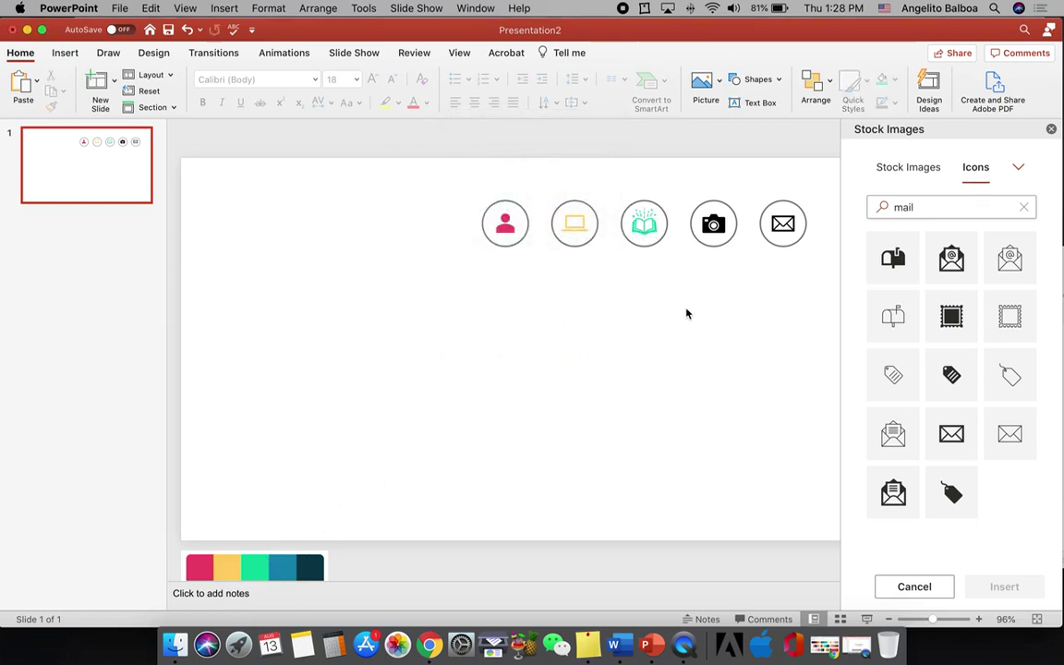
Step: Fill the camera icon with the blue sampled from the color palette below the slide
left_click(717, 228)
left_click(894, 79)
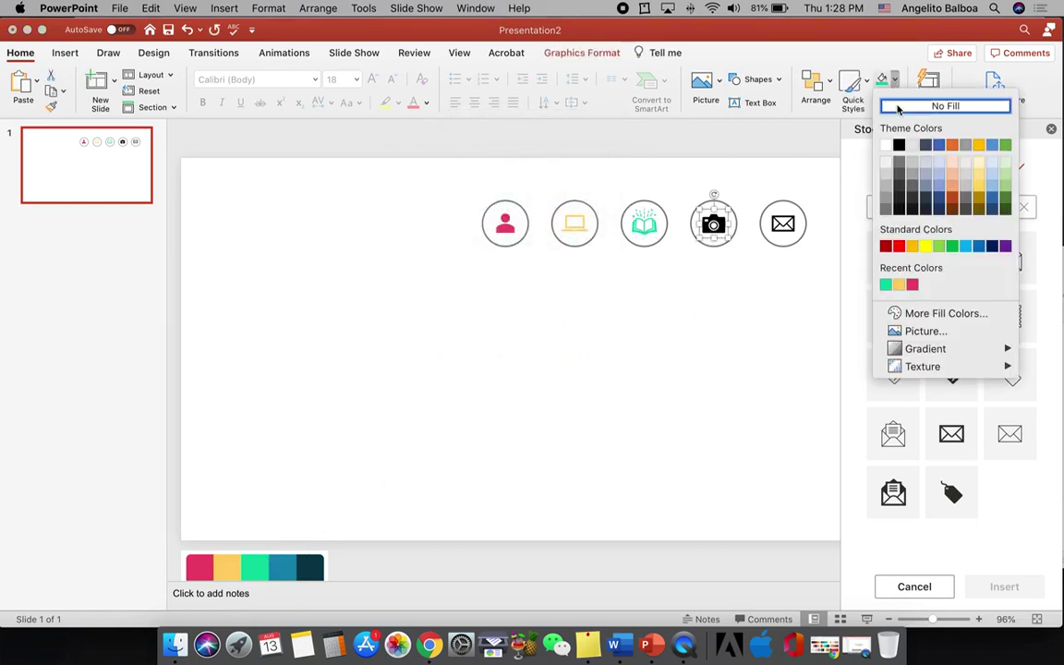
left_click(931, 312)
left_click(487, 308)
left_click(282, 572)
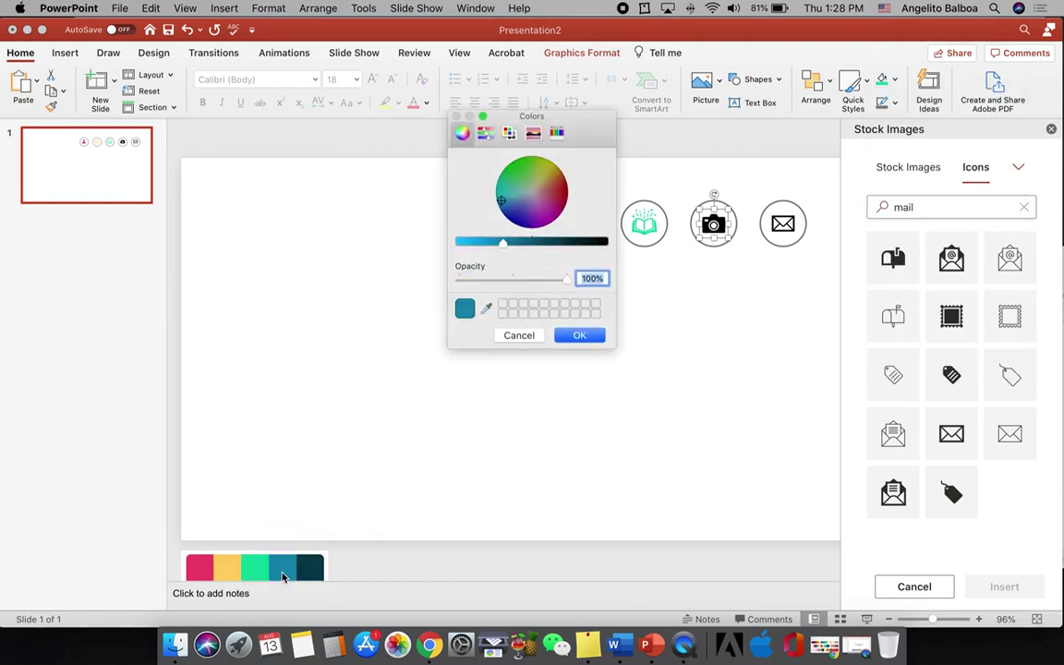
left_click(578, 336)
left_click(593, 338)
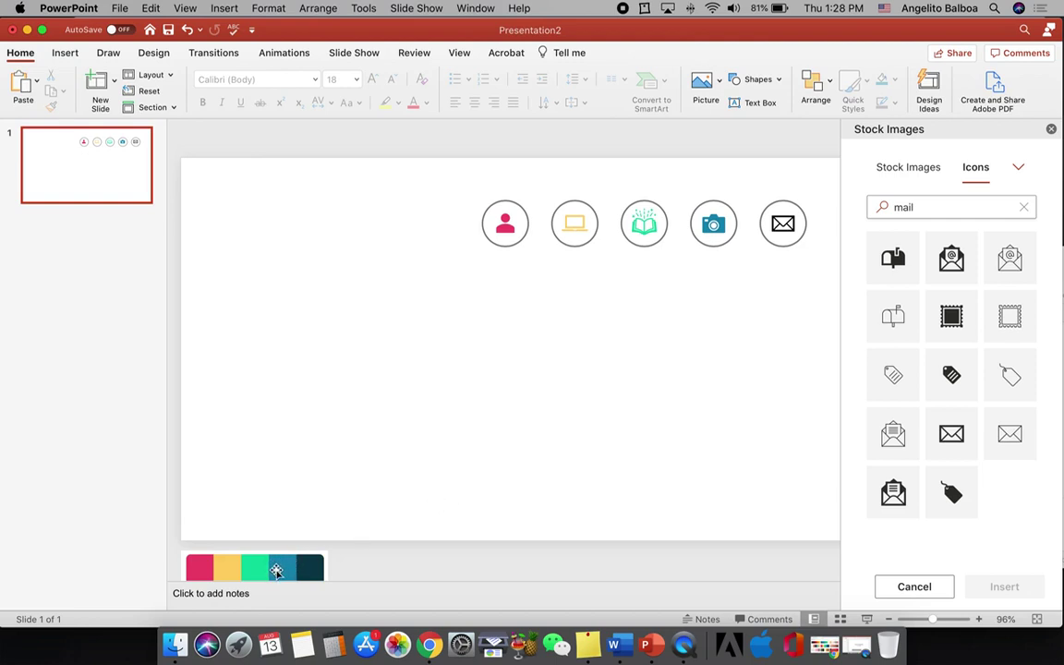
Step: Fill the envelope icon with the standard purple
left_click(782, 228)
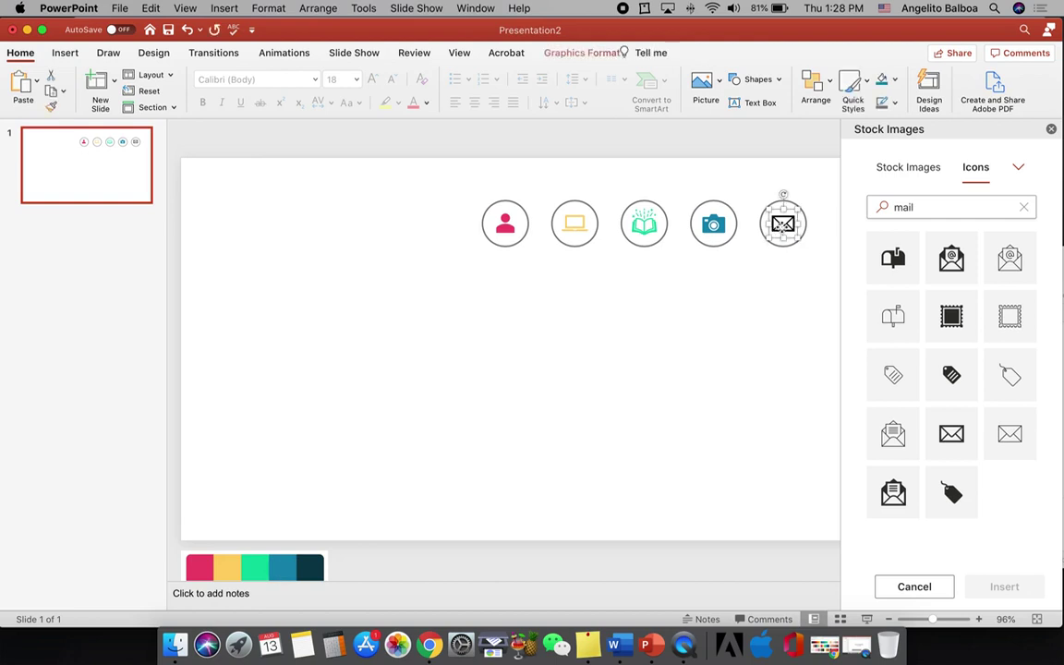
left_click(894, 79)
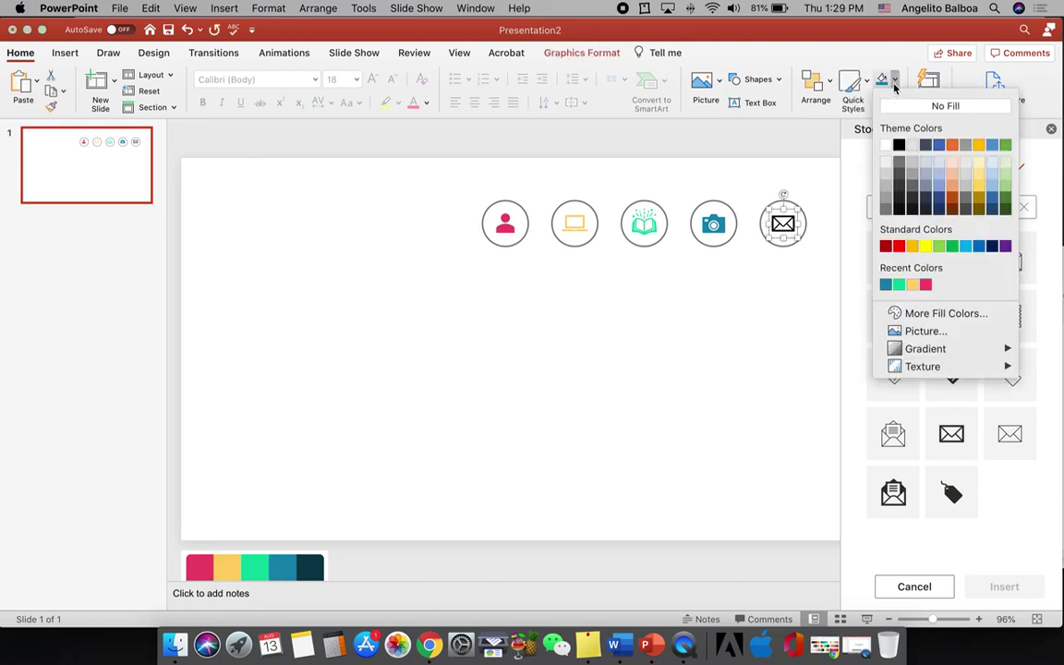
left_click(1012, 245)
left_click(713, 283)
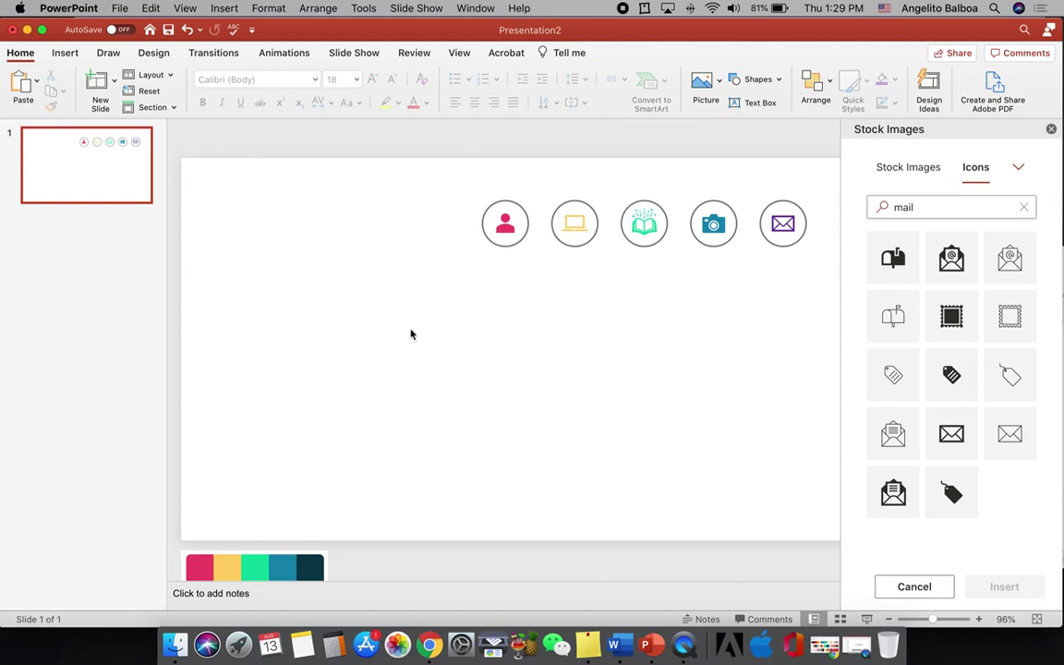
Step: Group the person icon with its surrounding circle
left_click(506, 229)
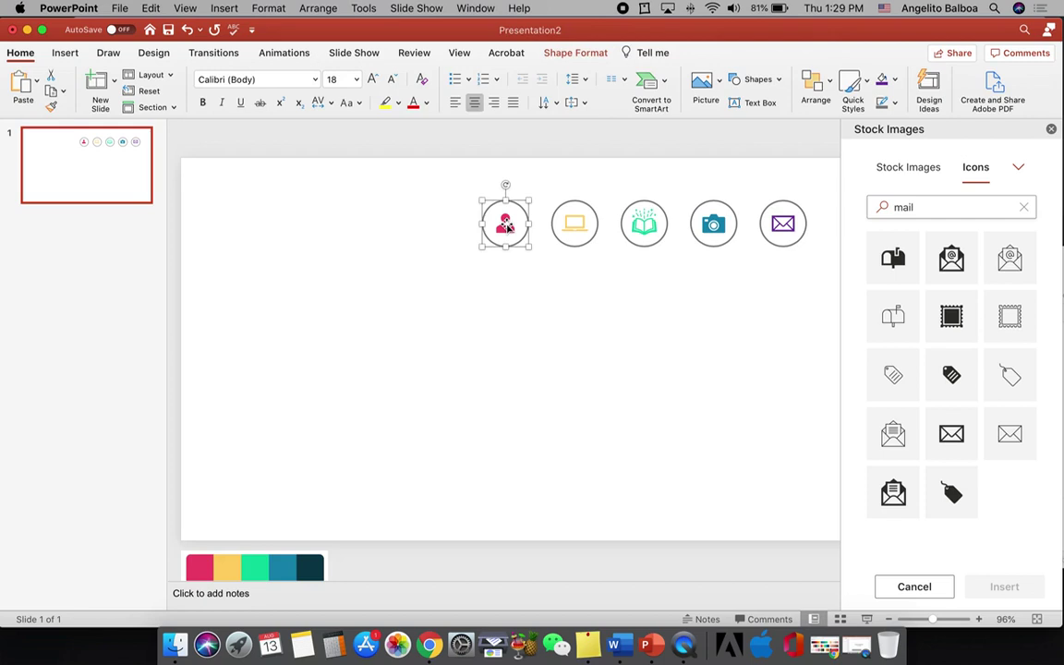
left_click(507, 227)
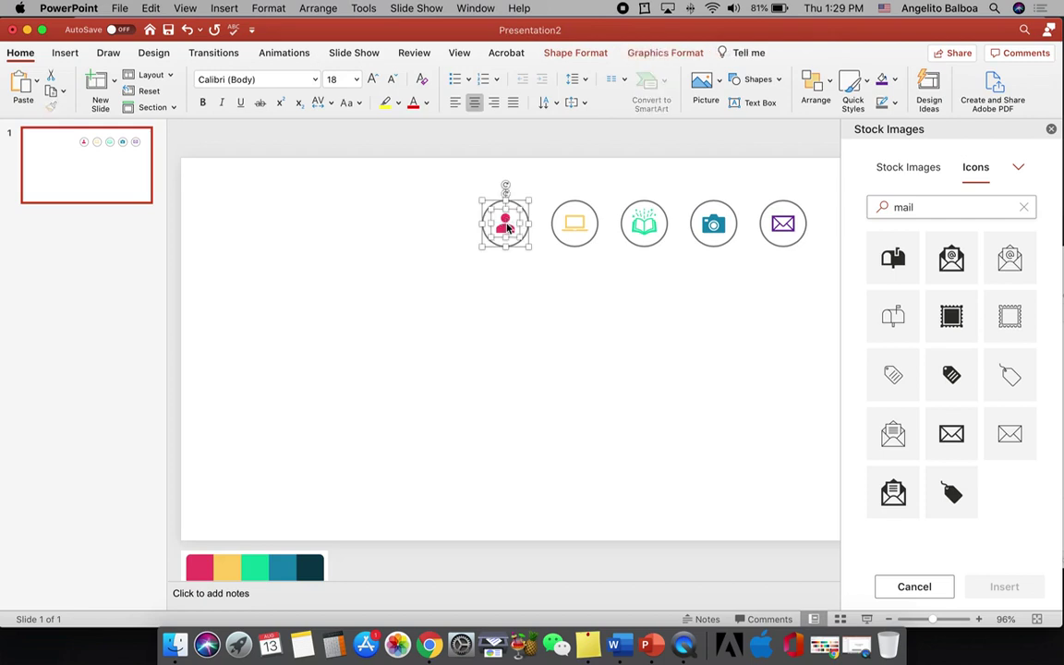
right_click(507, 227)
mouse_move(535, 280)
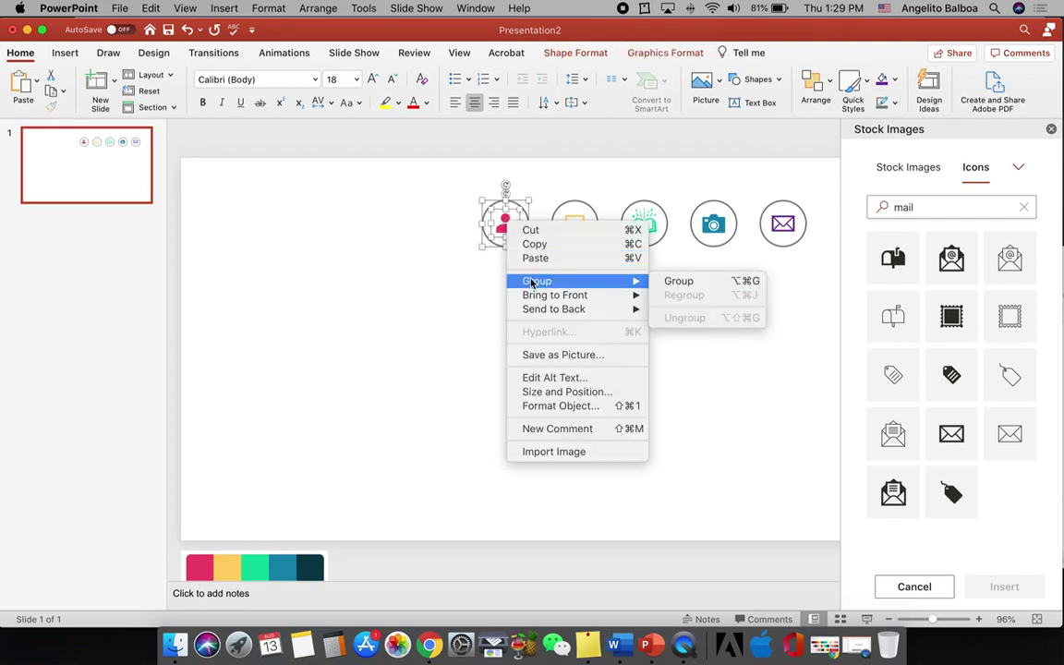
left_click(674, 281)
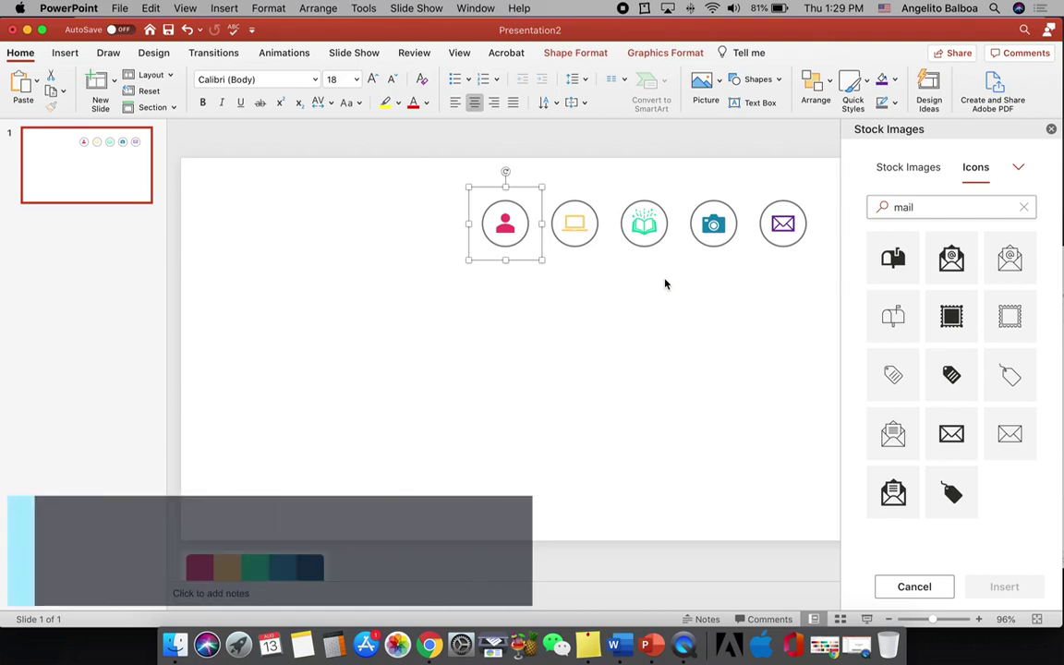
left_click(629, 297)
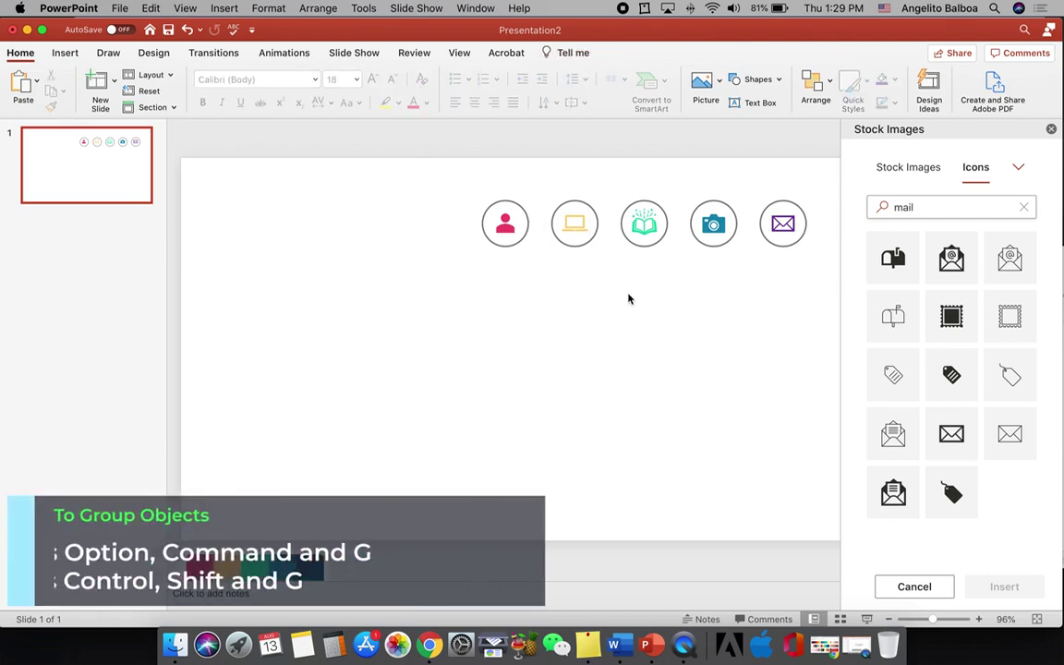
Step: Group the laptop icon with its surrounding circle
left_click(574, 231)
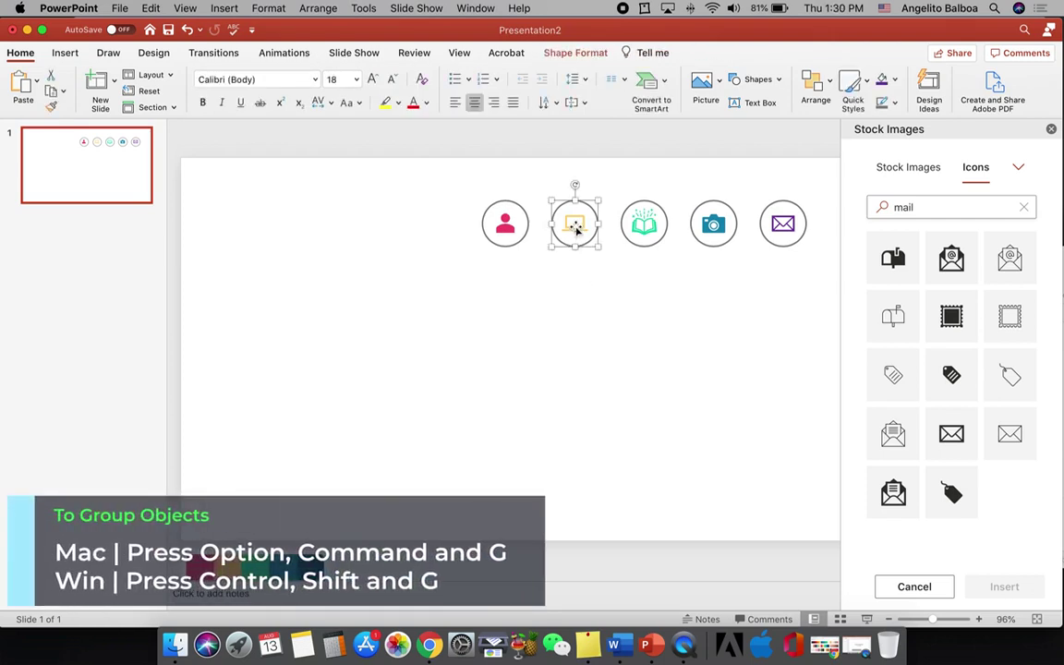
left_click(575, 227, "shift")
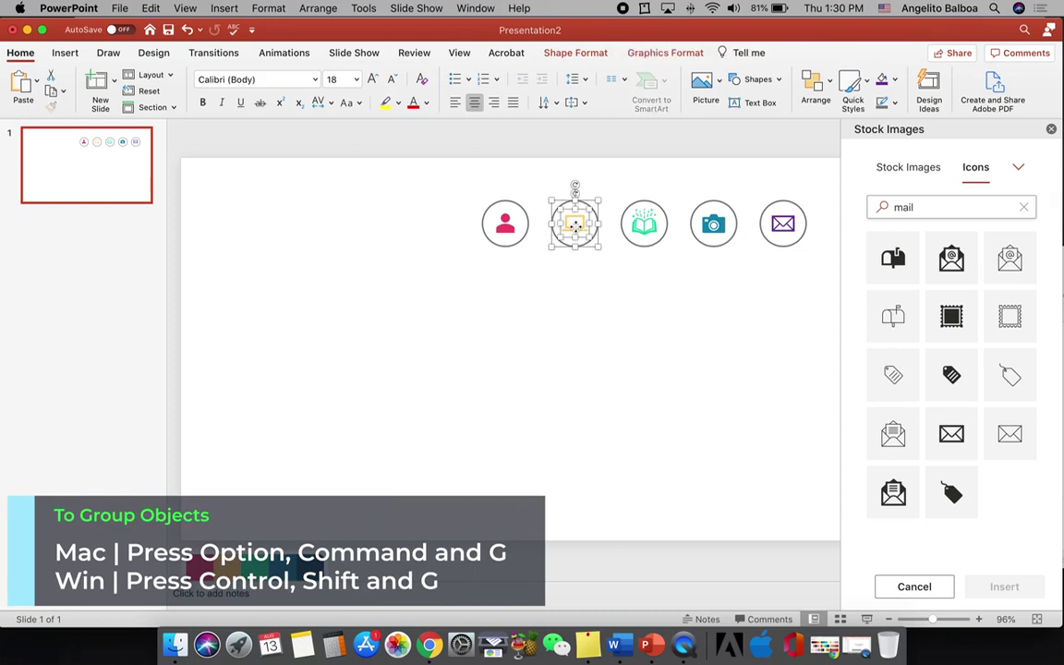
key("alt+super+g")
left_click(624, 302)
Step: Group the book icon with its surrounding circle
left_click(642, 246)
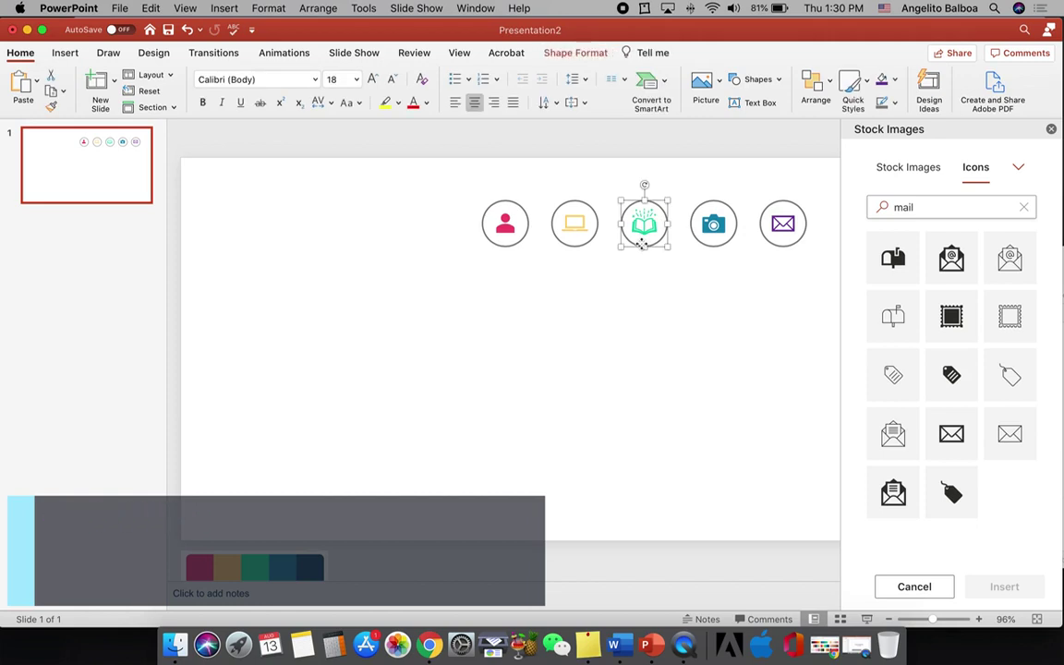
left_click(646, 225, "shift")
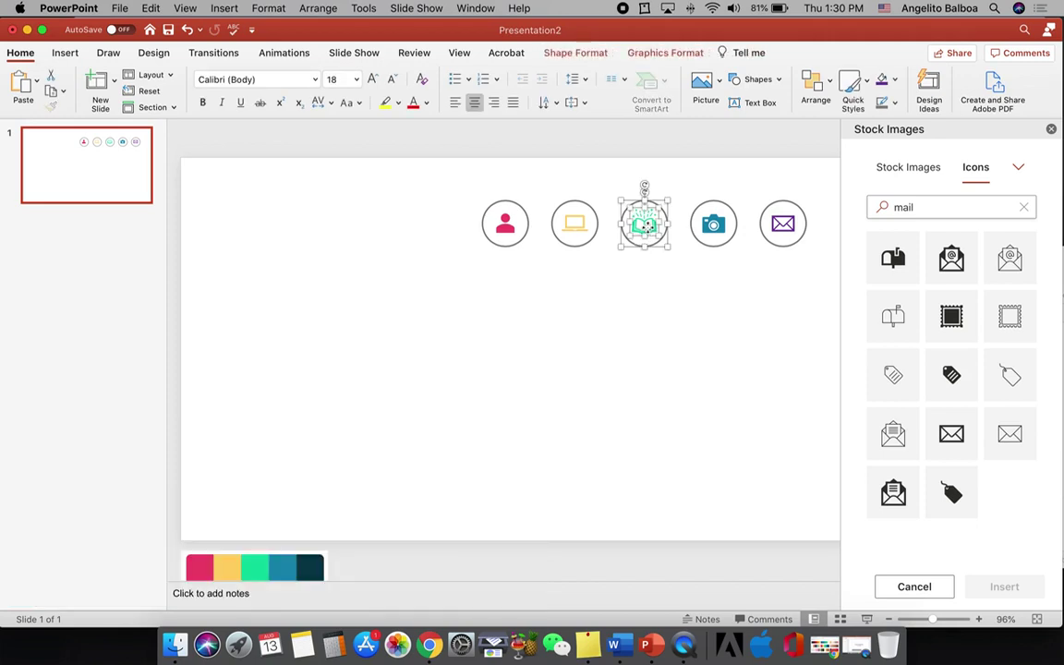
key("alt+super+g")
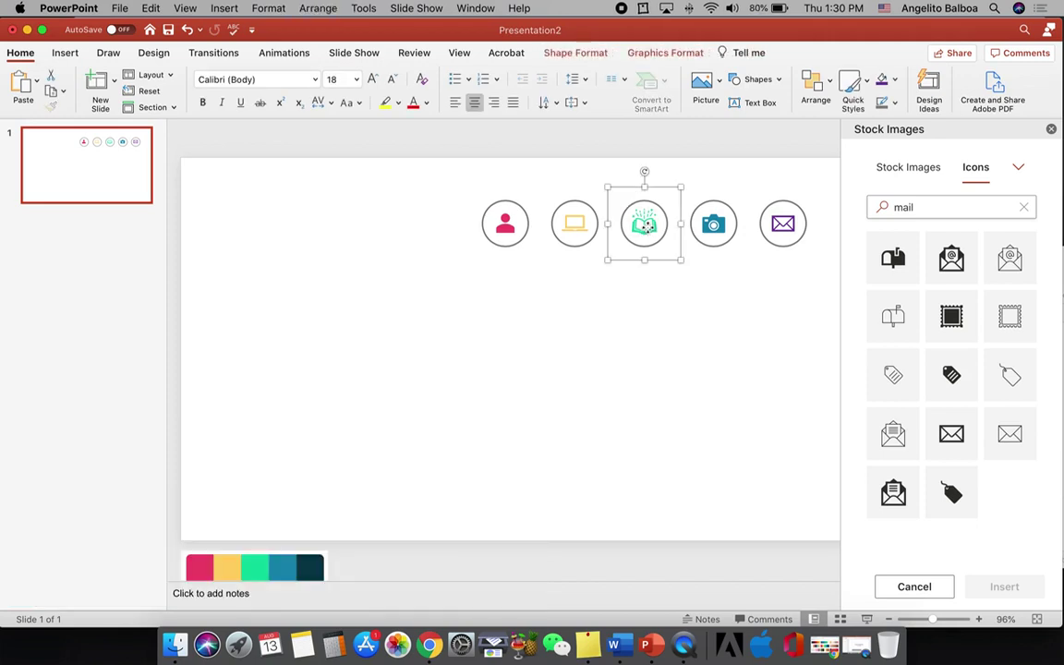
Step: Group the camera icon with its circle and the envelope icon with its circle, as two separate groups
left_click(710, 242)
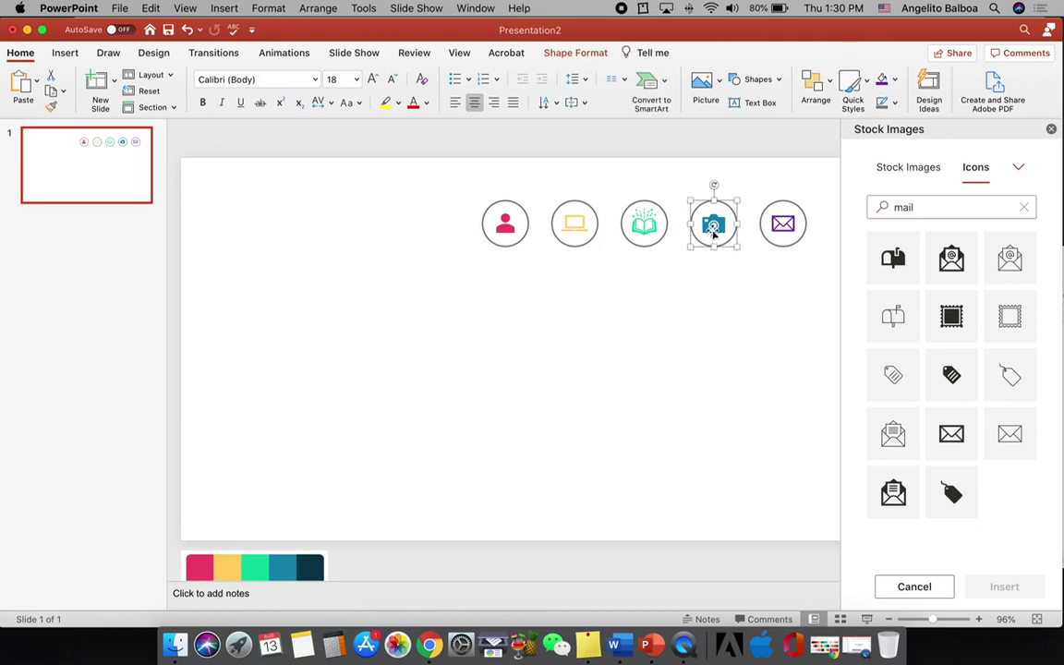
left_click(713, 231, "shift")
key("alt+super+g")
left_click(783, 242)
left_click(783, 230, "shift")
key("alt+super+g")
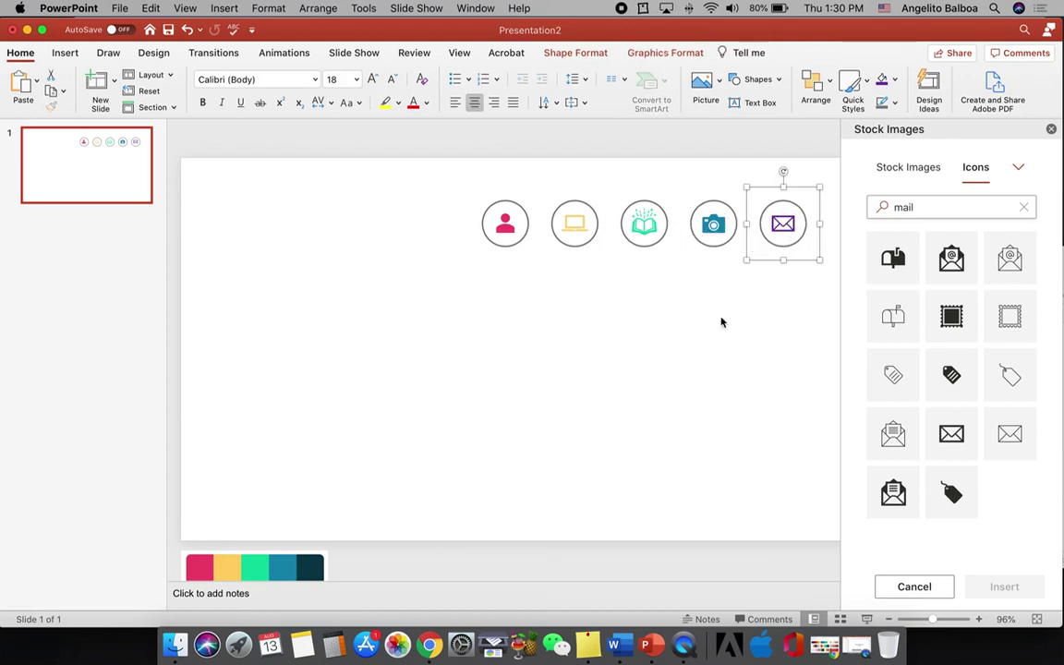
Step: Duplicate the icon slide five times to make six identical slides
left_click(450, 285)
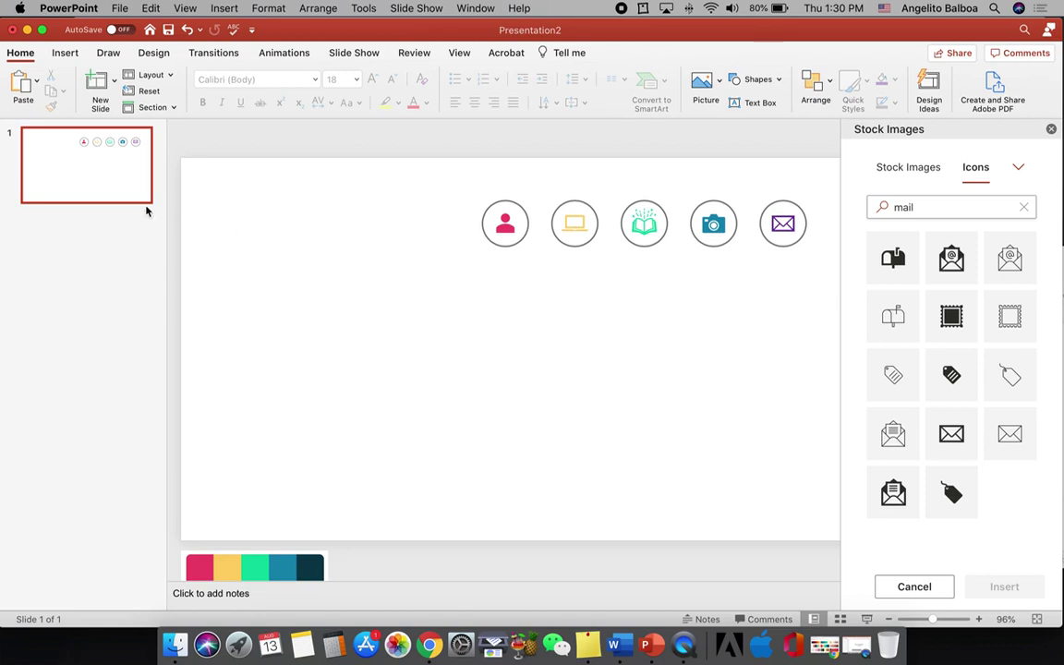
left_click(117, 191)
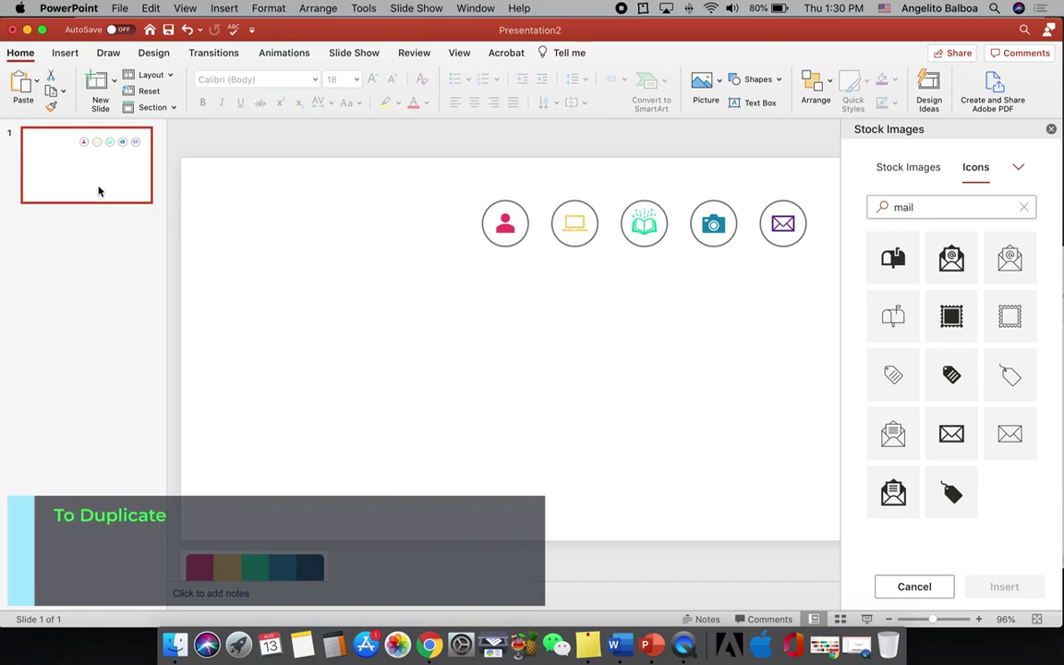
key("super+d")
key("super+d")
key("super+d")
key("super+d")
key("super+d")
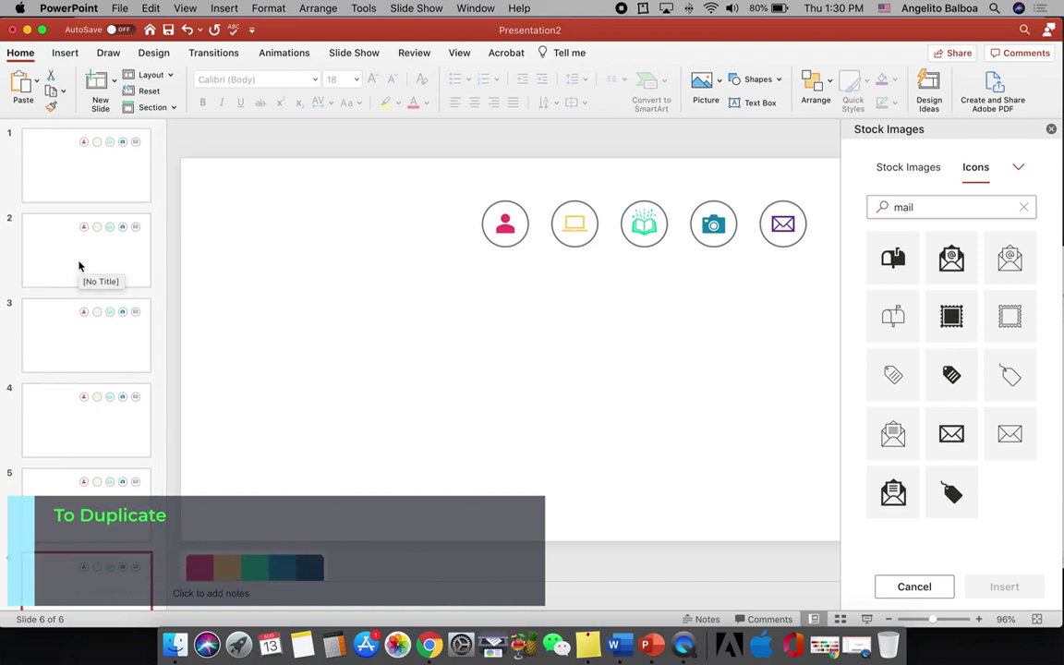
Step: On slide 2, enlarge the person icon group and align it with the icon row at about 5.3" left and 0.54" top
left_click(80, 266)
left_click(500, 241)
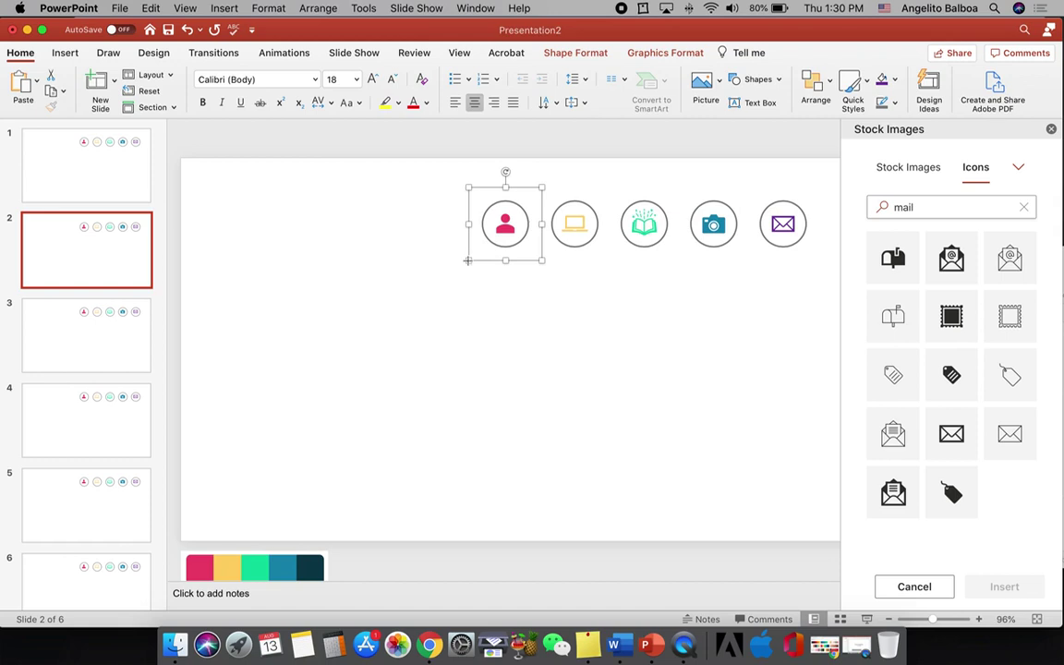
left_click_drag(467, 261, 450, 275)
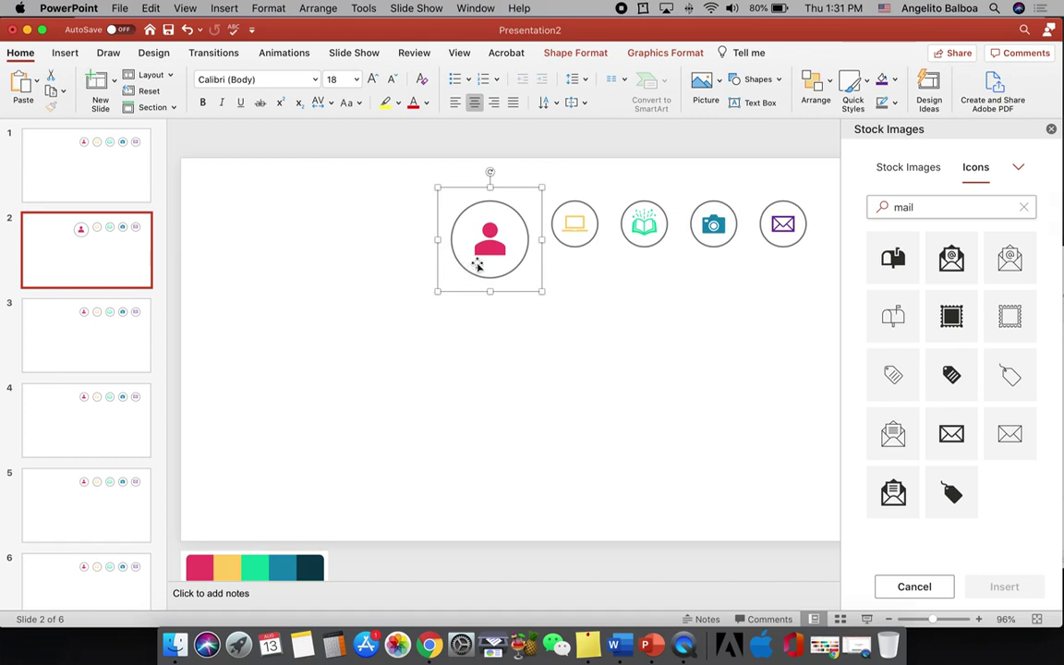
left_click_drag(477, 262, 483, 237)
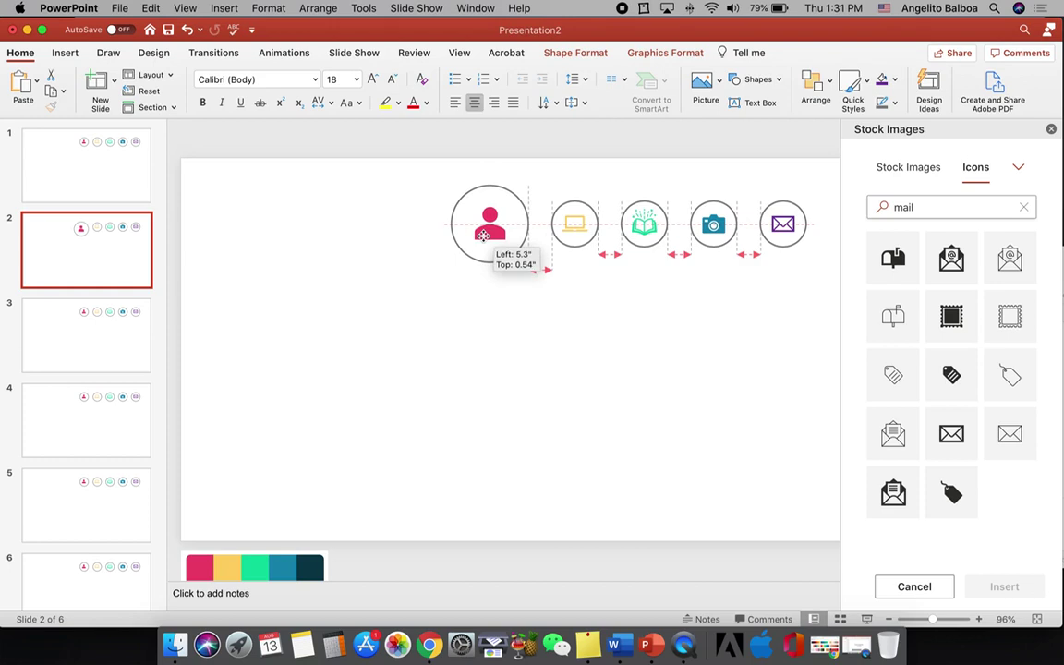
left_click_drag(483, 237, 483, 237)
left_click(259, 286)
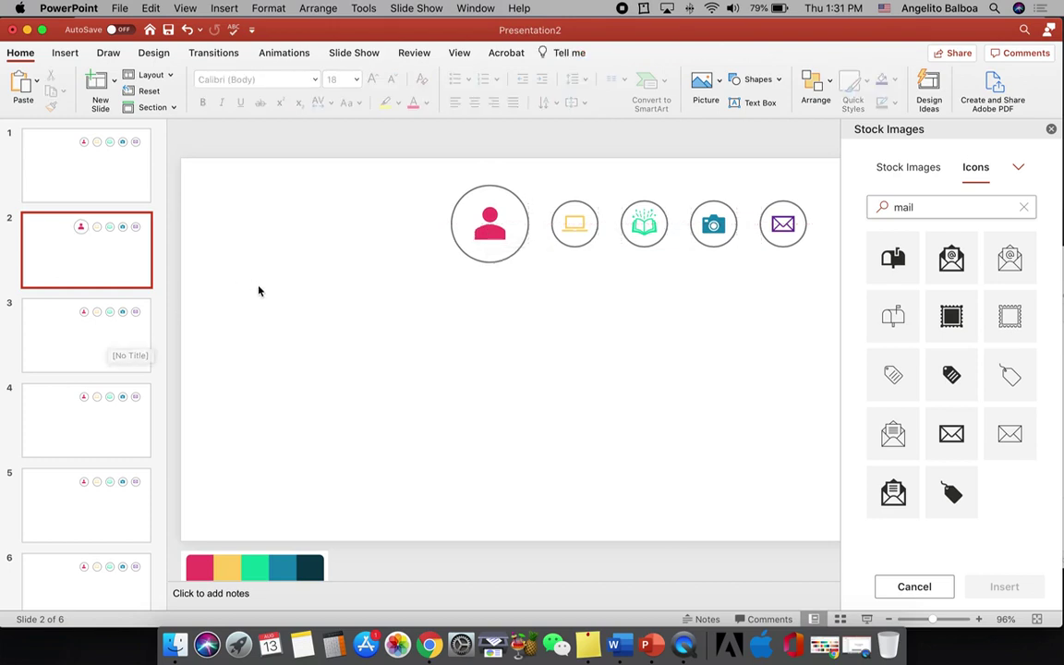
Step: On slide 3, resize the laptop icon group to 1.51" high with the aspect ratio locked and re-center it in its place in the row
left_click(116, 342)
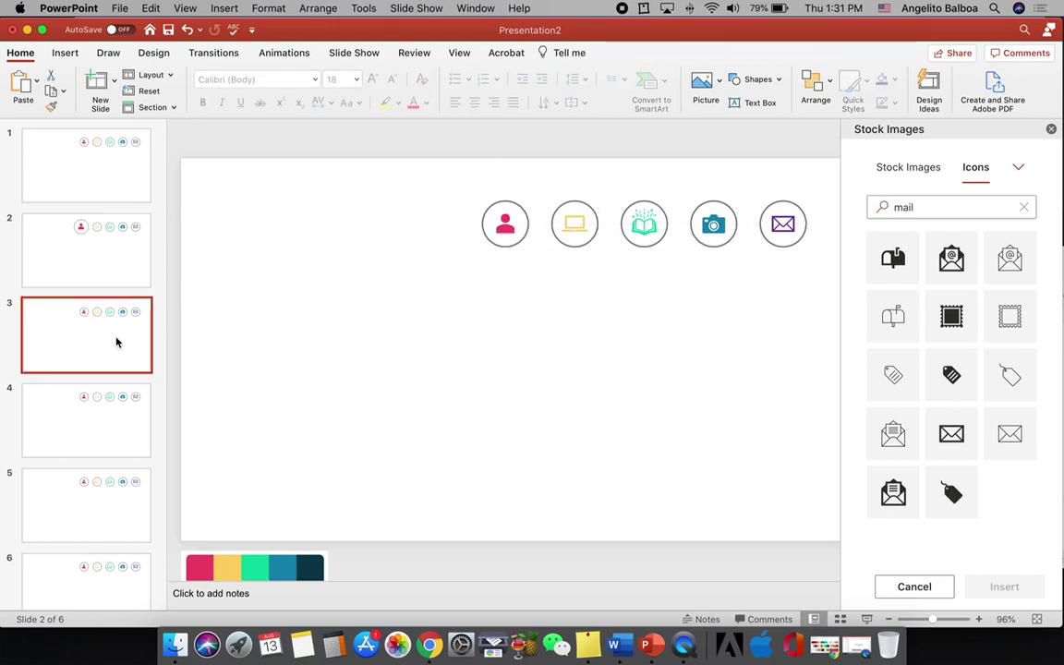
left_click(575, 230)
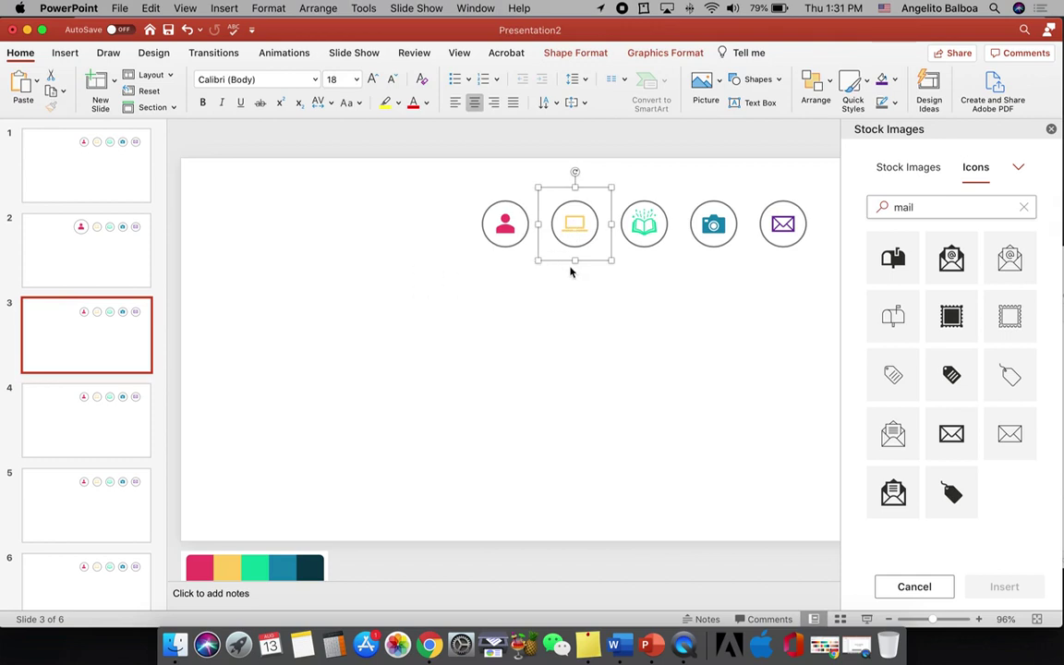
left_click(667, 53)
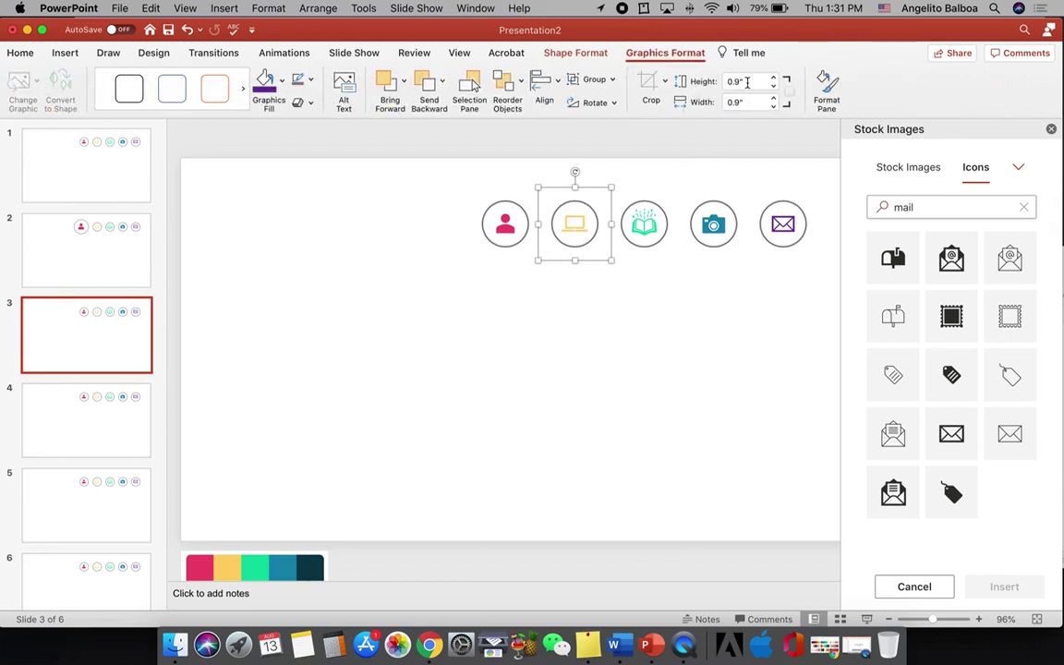
type("1")
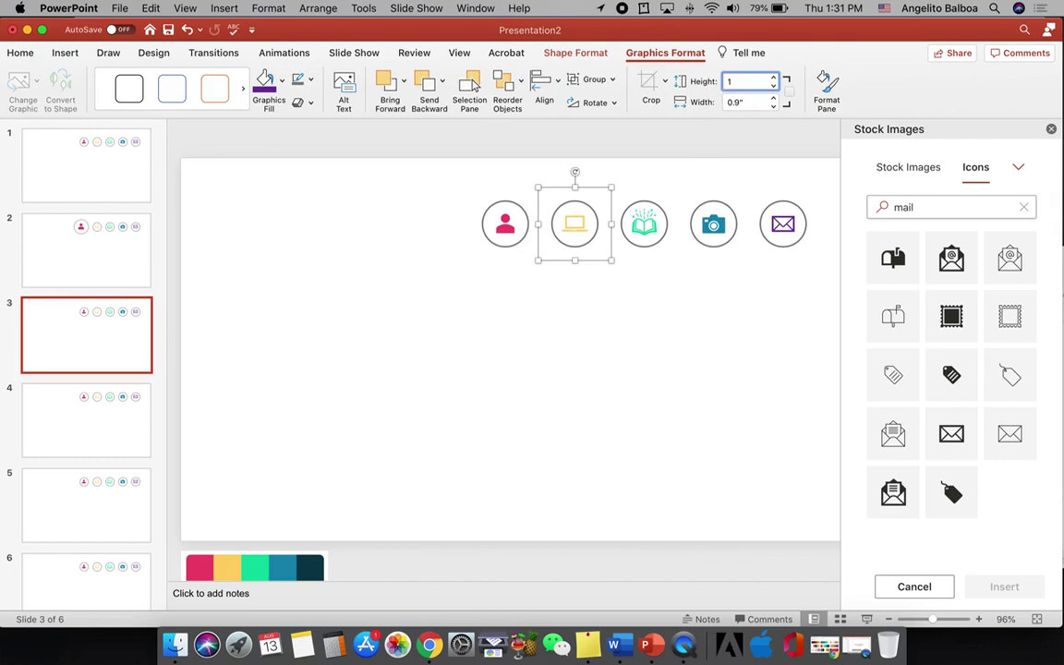
type(".51")
left_click(790, 93)
left_click(753, 102)
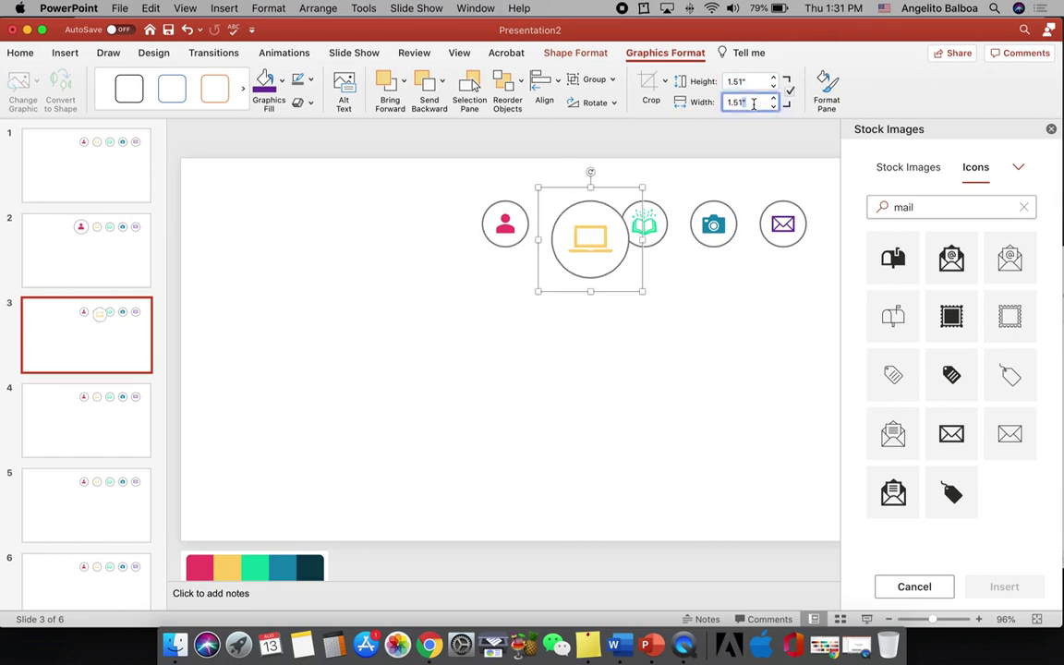
mouse_move(594, 256)
left_mouse_down()
mouse_move(579, 239)
mouse_move(579, 254)
left_mouse_up()
Step: On slide 4, set the book icon group's height to 1.51" and re-center it in its place in the row
key("Page_Down")
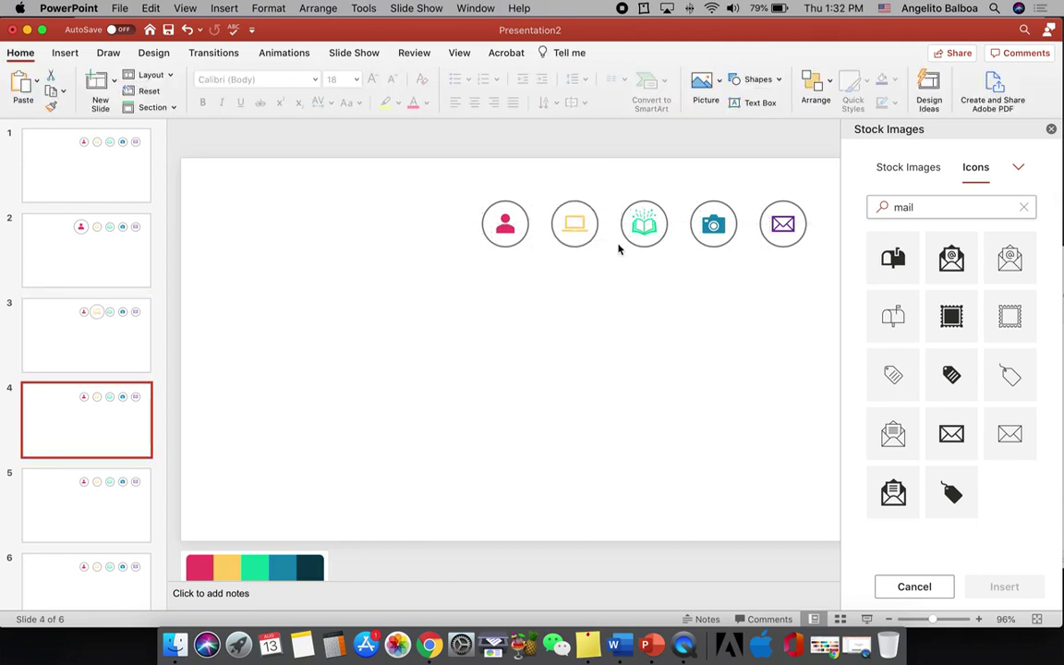
left_click(674, 205)
left_click(709, 85)
type("1.51")
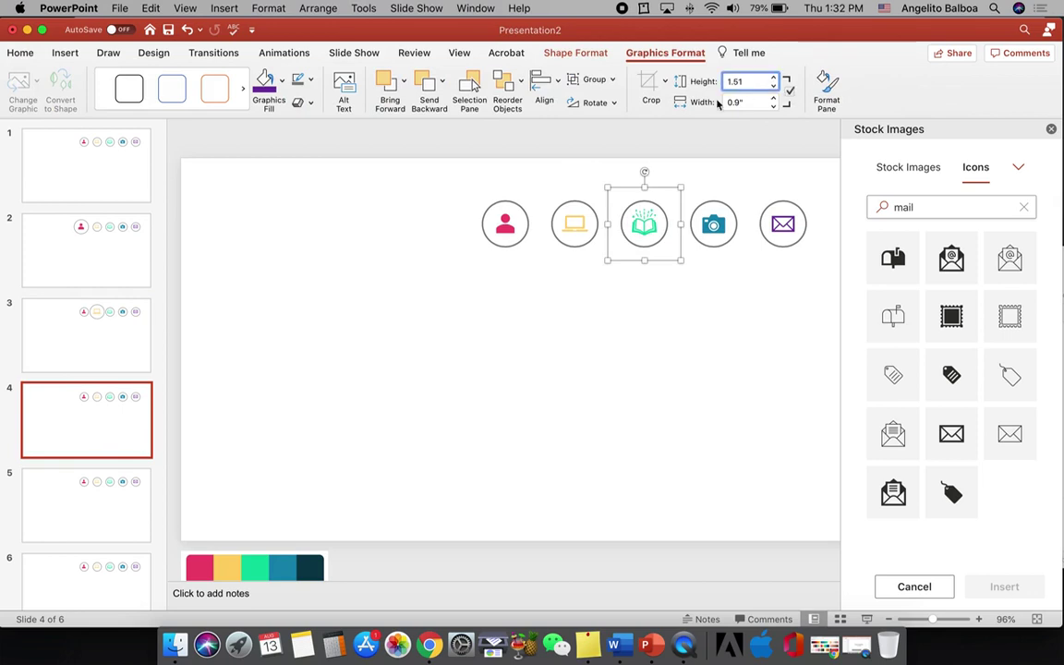
key("Return")
left_click_drag(683, 279, 662, 255)
left_click(200, 496)
Step: On slide 5, enlarge the camera icon group by increasing its height and re-center it in its place in the row
key("Page_Down")
left_click(713, 224)
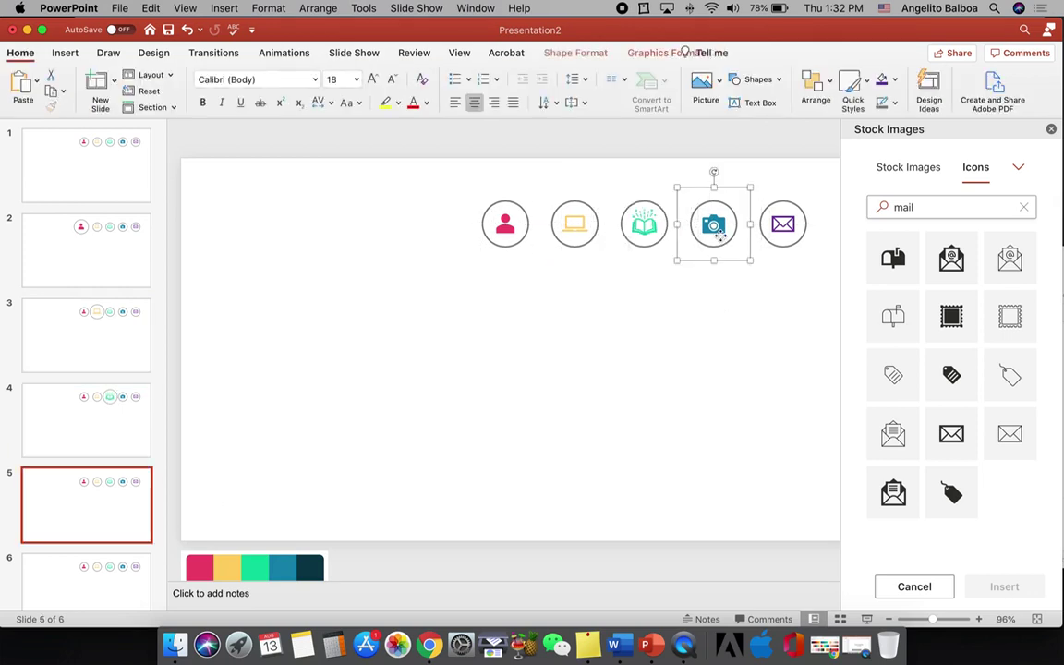
left_click(665, 53)
left_click(744, 82)
type("1.1")
key("Return")
left_click_drag(713, 229, 713, 224)
left_click(810, 296)
Step: On slide 6, set the envelope icon group's height to 1.51" and align it with the icon row
key("Page_Down")
left_click(783, 225)
left_click(665, 53)
left_click(744, 81)
type("1.51")
key("Return")
left_click_drag(779, 246, 779, 234)
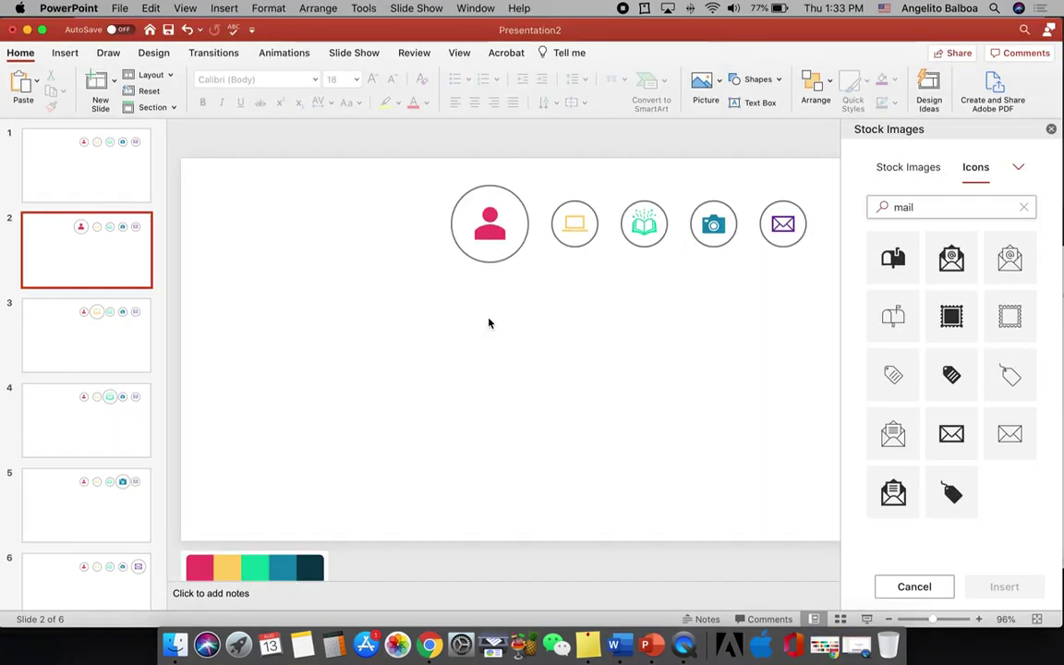
Step: On slide 2, fill the large circle with the recent pink color and recolor the person icon inside it white
left_click(491, 261)
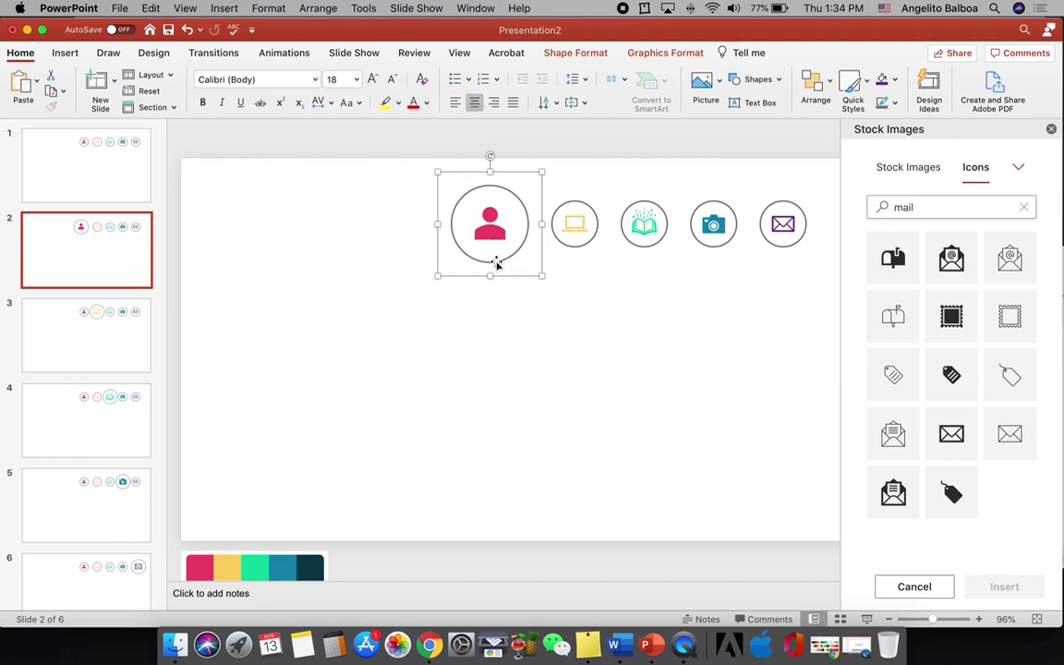
left_click(496, 264)
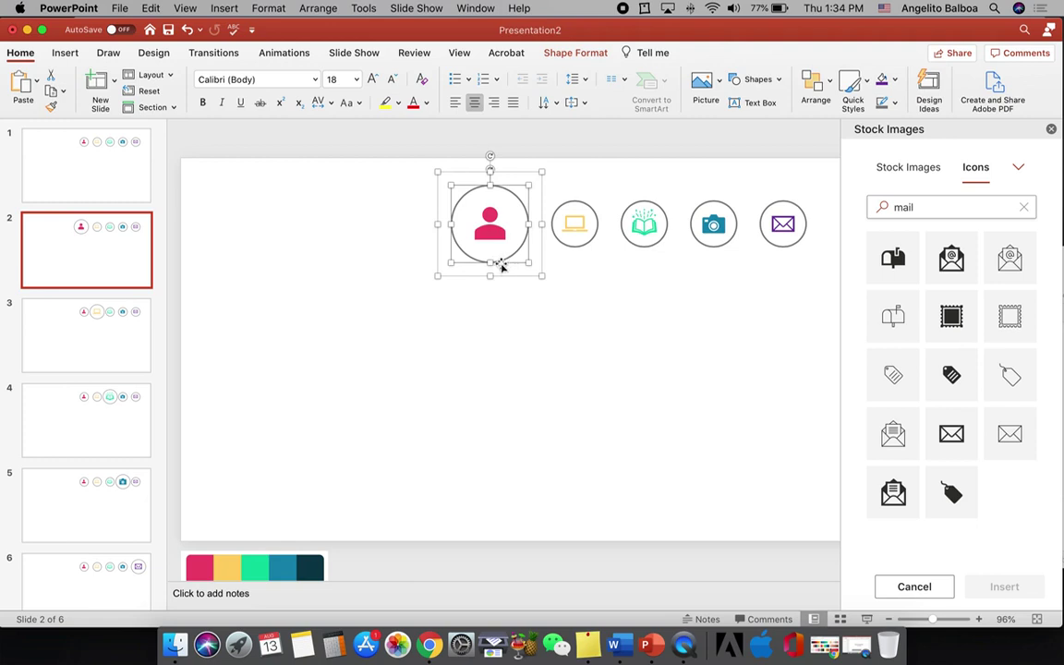
left_click(895, 82)
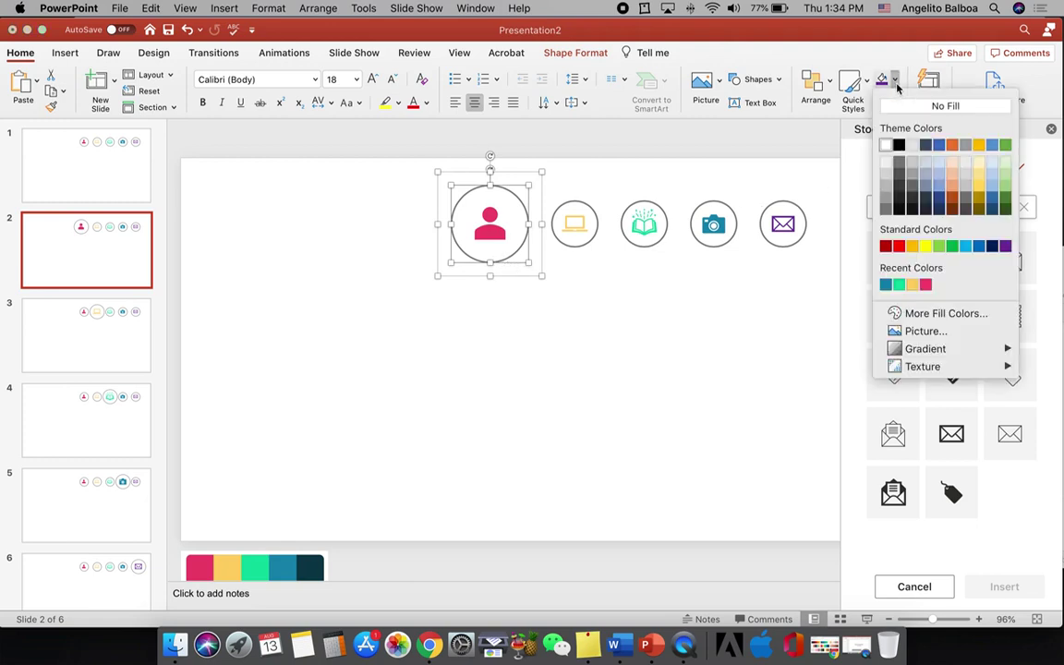
left_click(926, 285)
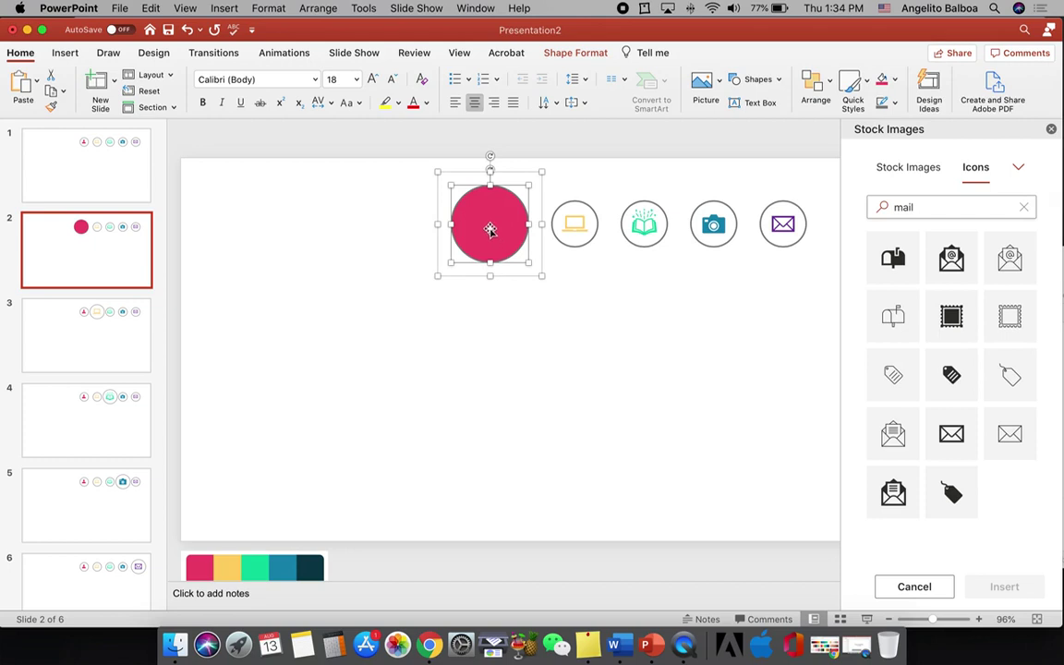
left_click(488, 228)
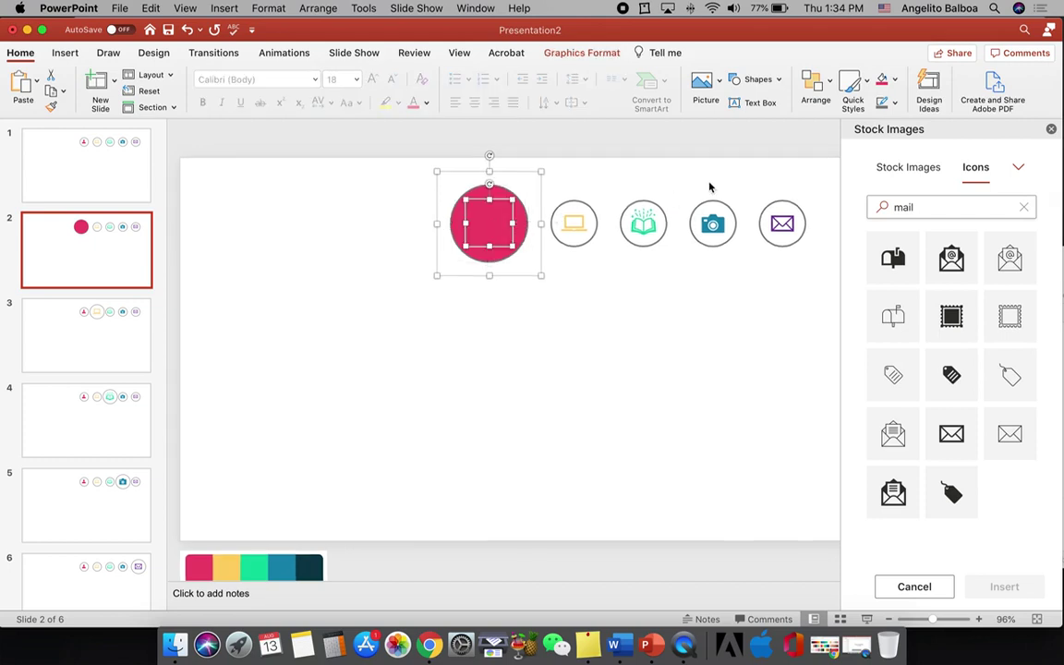
left_click(898, 82)
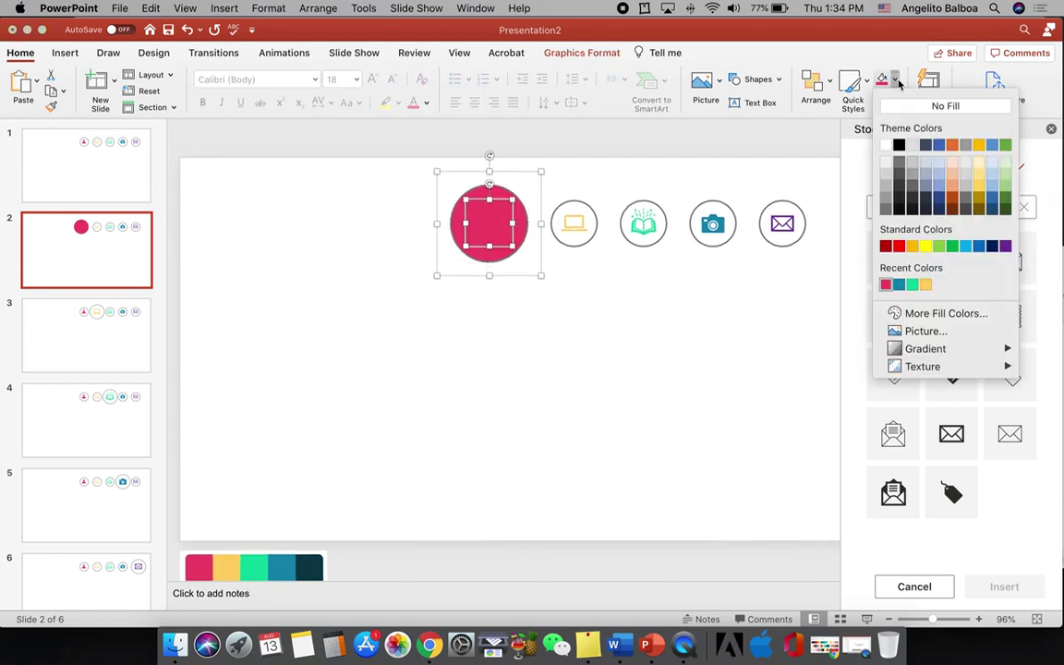
left_click(885, 146)
left_click(678, 428)
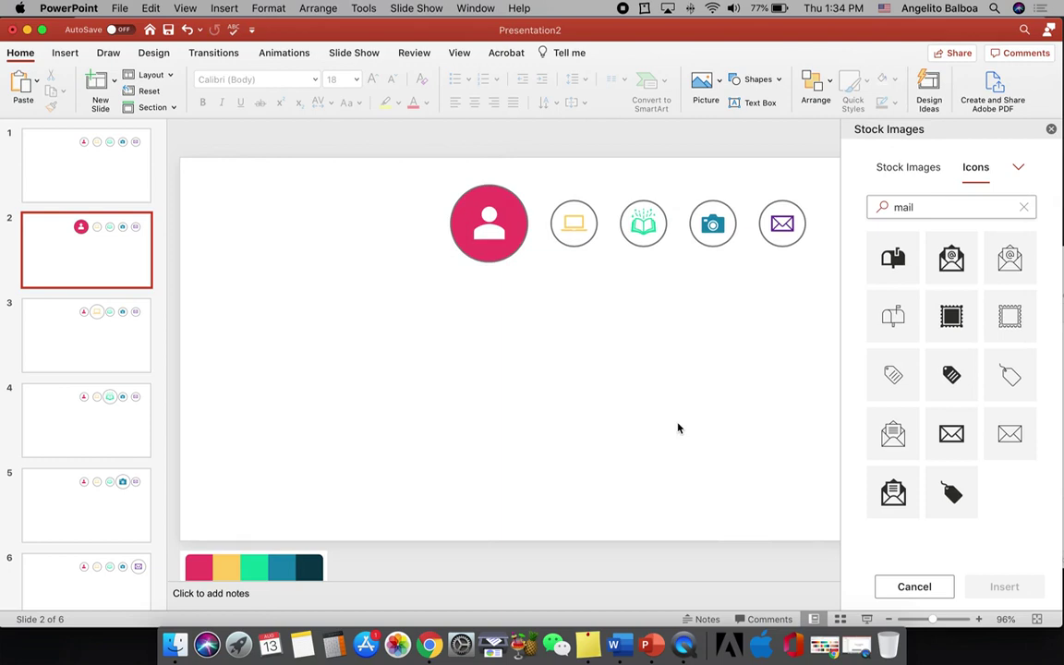
Step: On slide 3, fill the enlarged circle with the recent yellow color and recolor its laptop icon white
left_click(74, 316)
left_click(586, 256)
left_click(894, 80)
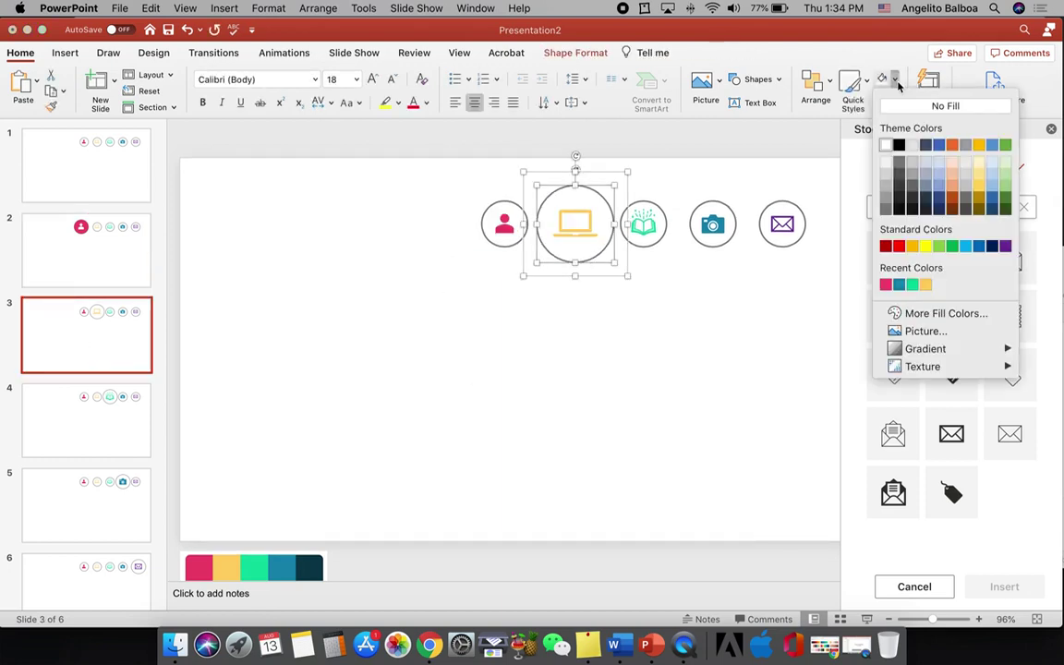
left_click(924, 285)
left_click(573, 227)
left_click(894, 80)
left_click(885, 146)
Step: On slide 4, fill the enlarged circle with the recent green color and recolor its book icon white
left_click(90, 432)
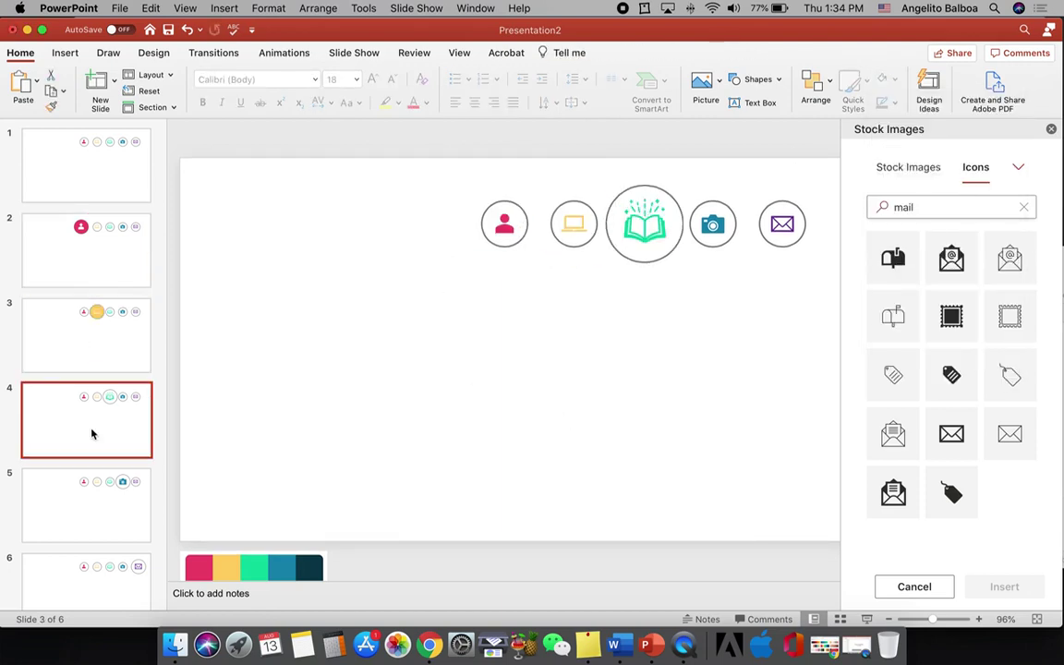
left_click(631, 256)
left_click(894, 80)
left_click(924, 287)
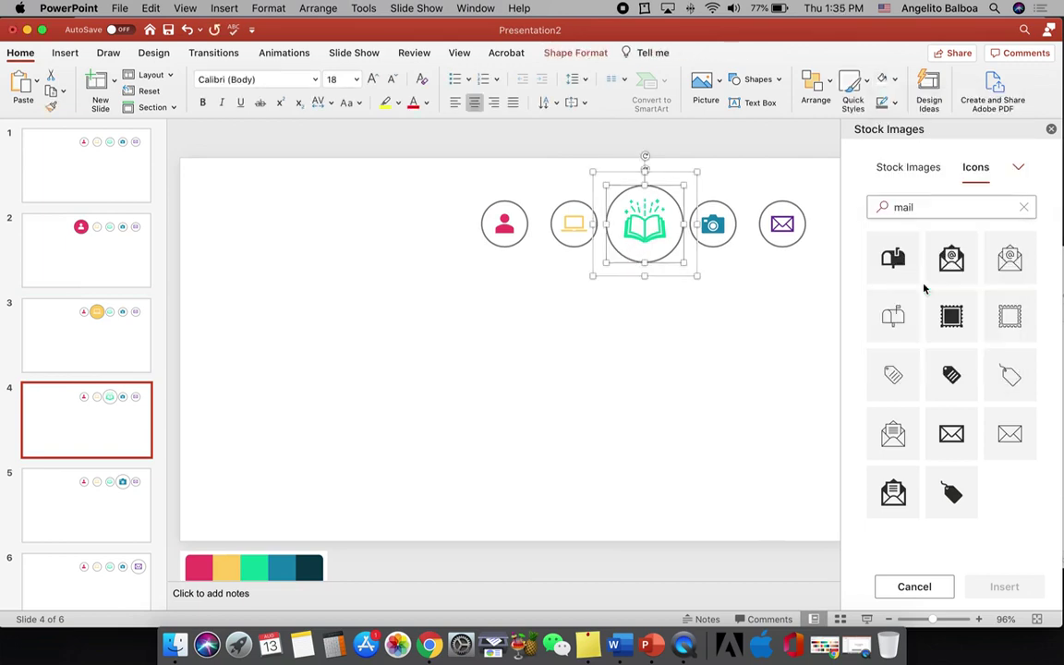
left_click(644, 221)
left_click(894, 80)
left_click(885, 146)
left_click(254, 456)
Step: On slide 5, fill the enlarged circle with the recent teal-blue color and recolor its camera icon white
left_click(86, 503)
left_click(703, 257)
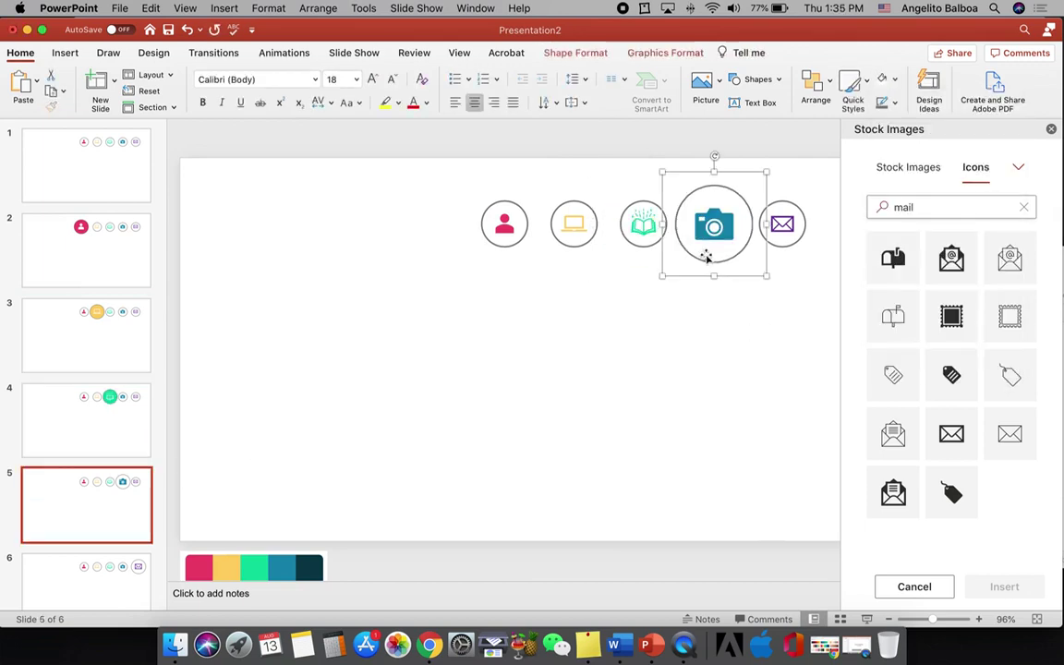
left_click(894, 81)
left_click(928, 285)
left_click(713, 223)
left_click(894, 80)
left_click(885, 146)
left_click(766, 333)
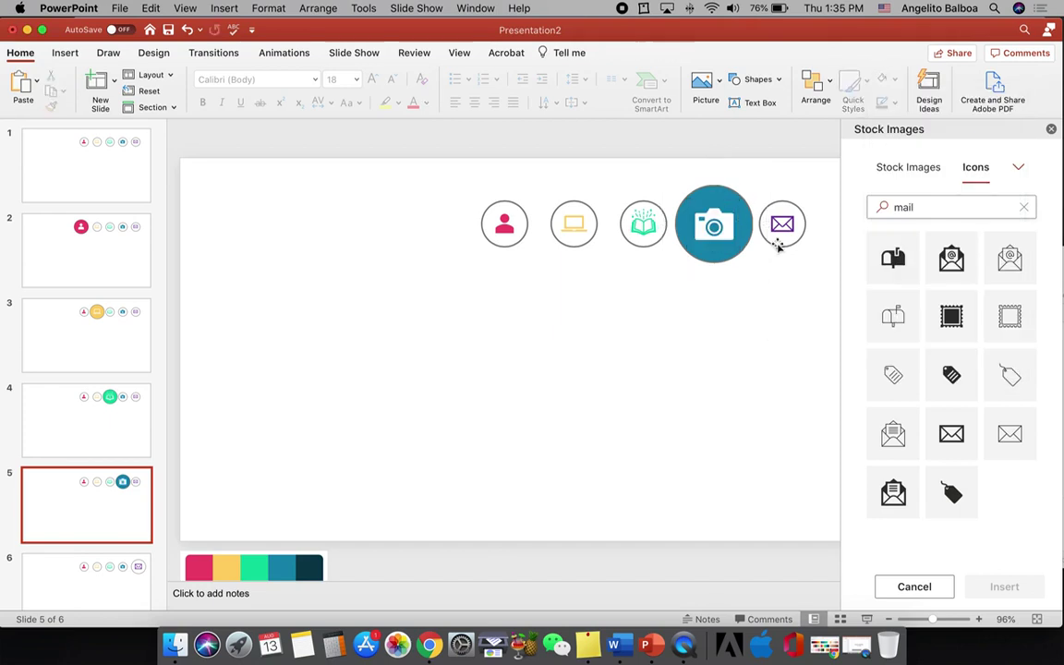
Step: On slide 6, fill the enlarged circle with the standard purple color and recolor its envelope icon white
left_click(86, 582)
left_click(776, 250)
left_click(894, 80)
left_click(1005, 245)
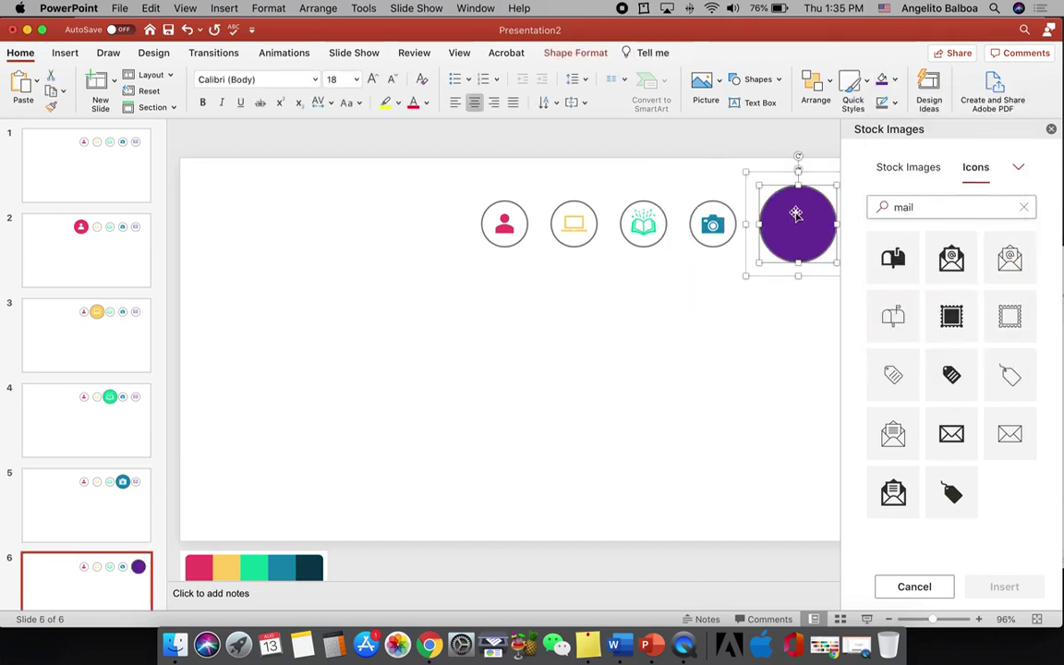
left_click(798, 224)
left_click(895, 80)
left_click(884, 146)
left_click(467, 278)
Step: Select all six slides and apply the Morph transition to them
left_click(47, 194)
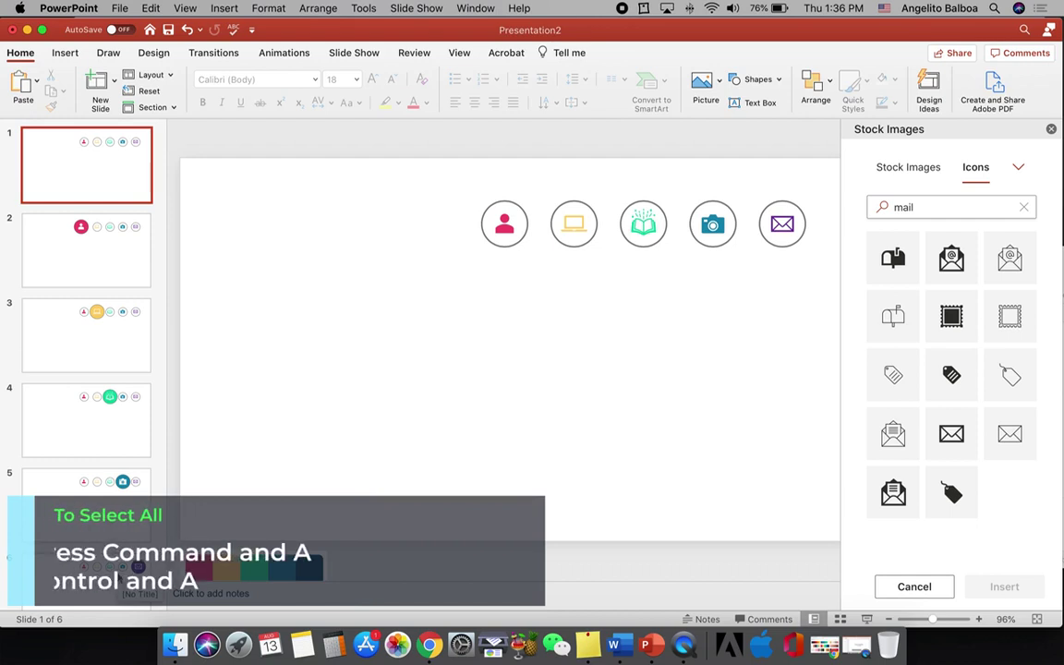
left_click(86, 183)
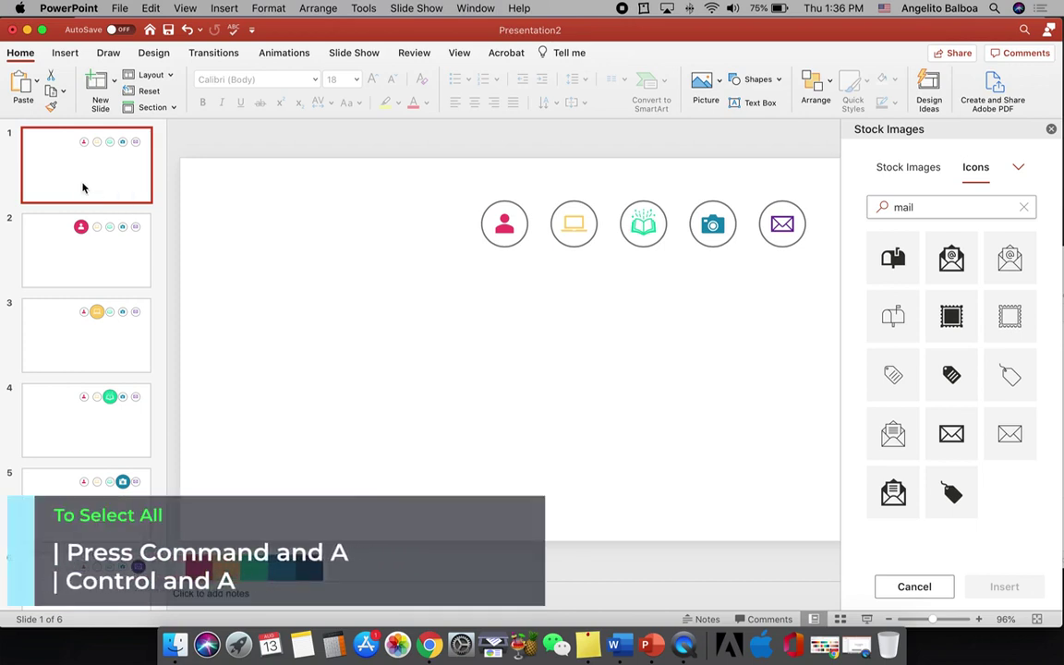
key("super+a")
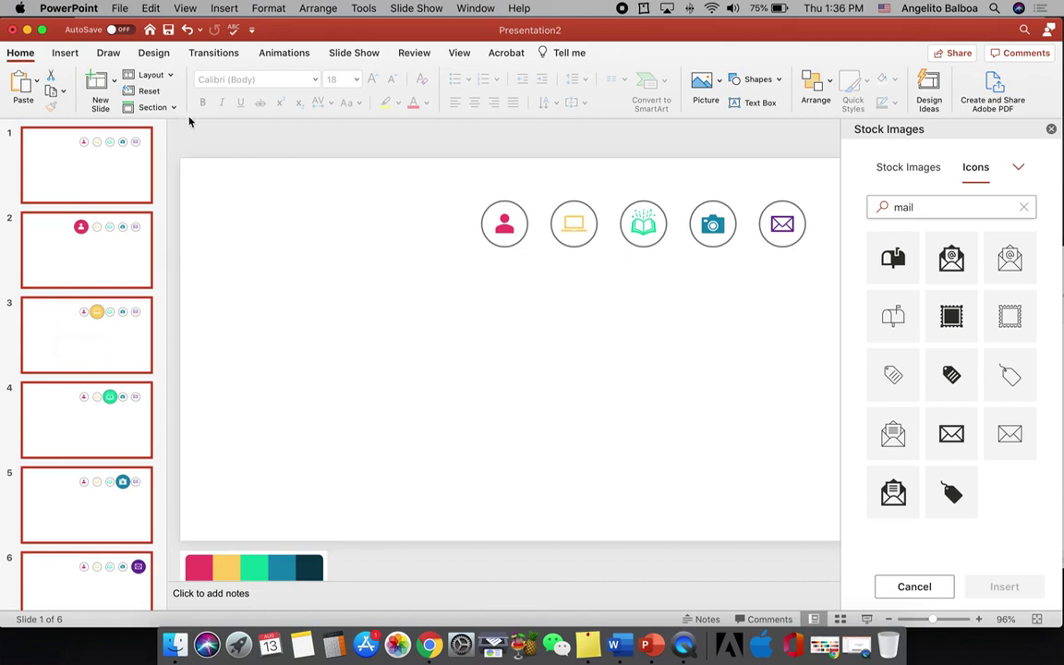
left_click(212, 53)
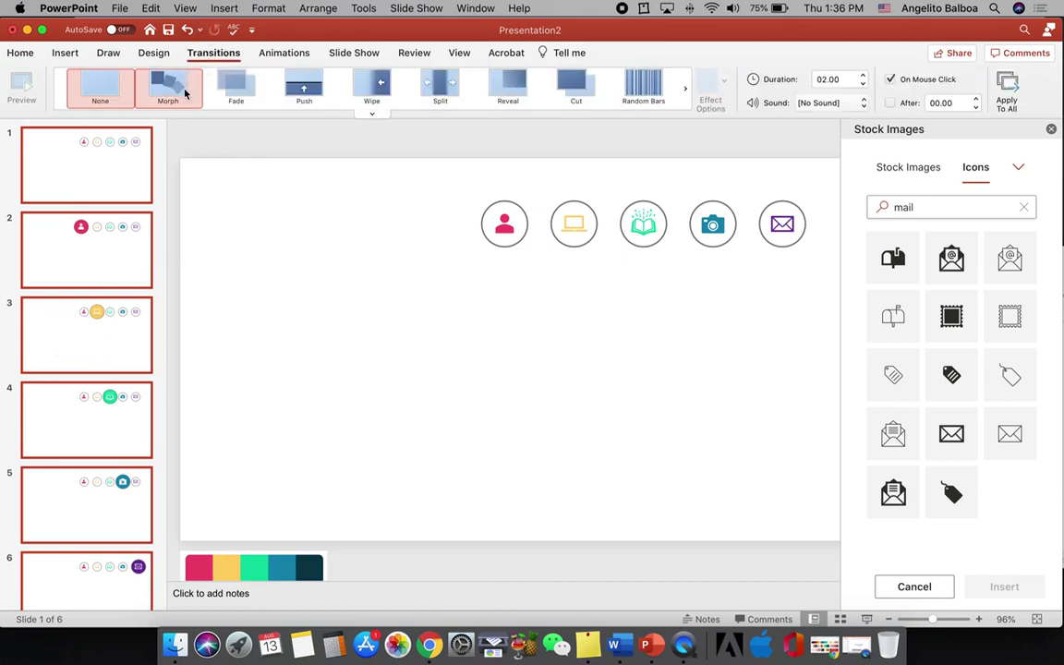
left_click(183, 91)
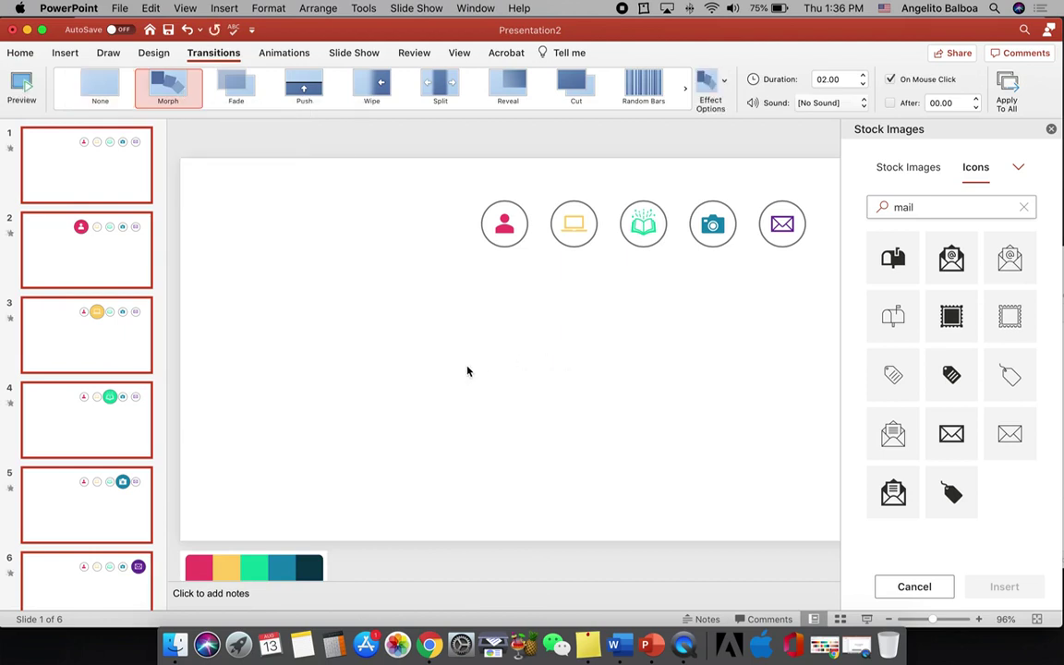
Step: Run the slide show from slide 1 and advance through the slides to preview the icon transitions
left_click(868, 620)
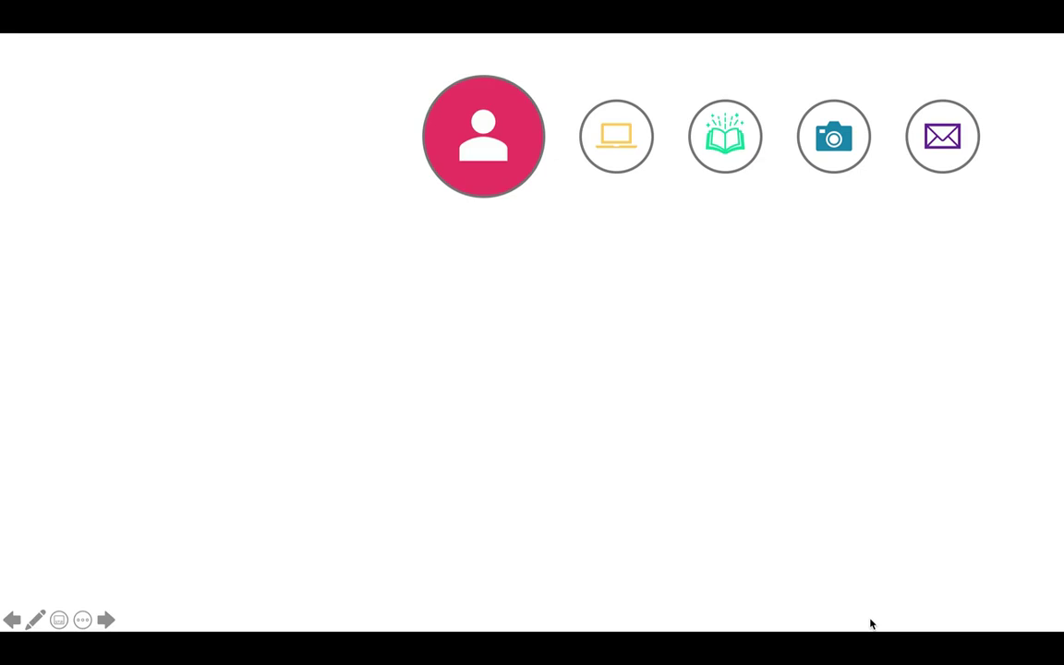
left_click(870, 625)
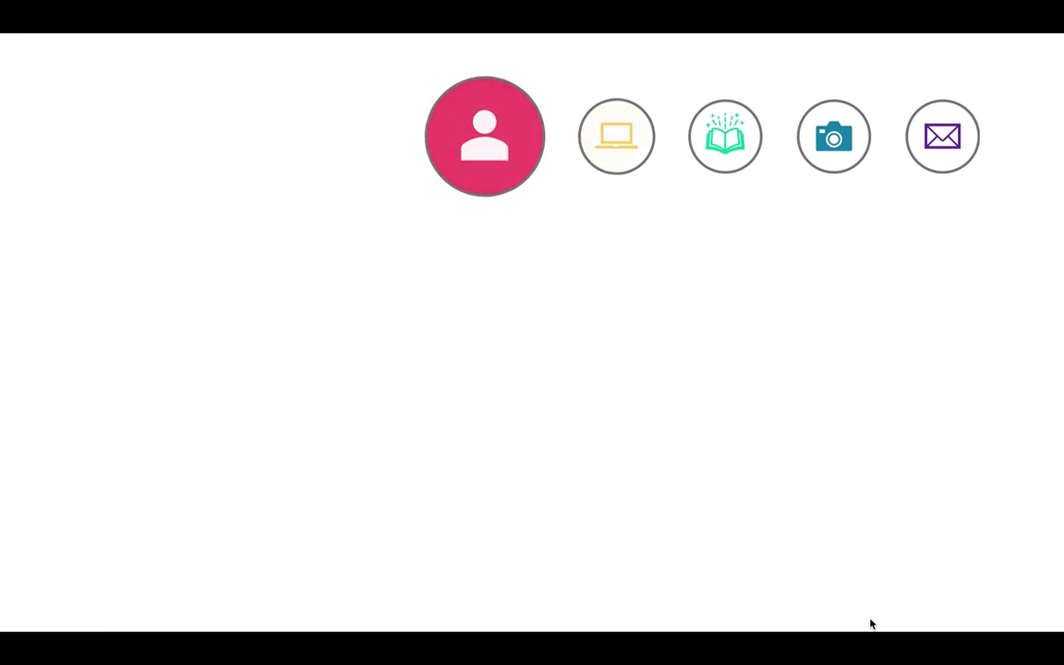
left_click(870, 624)
left_click(870, 624)
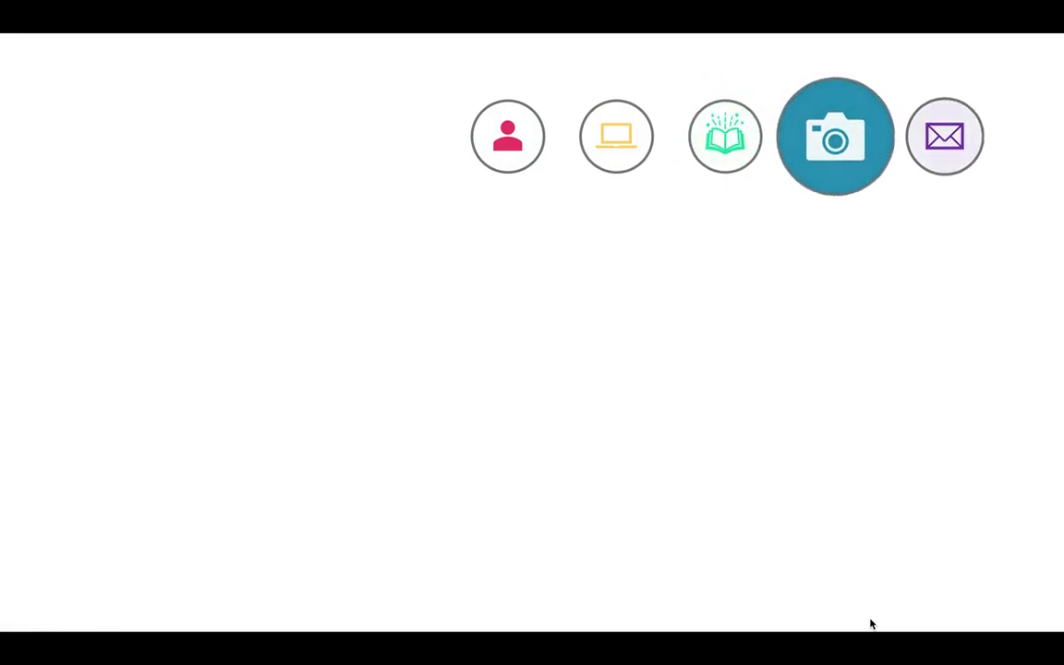
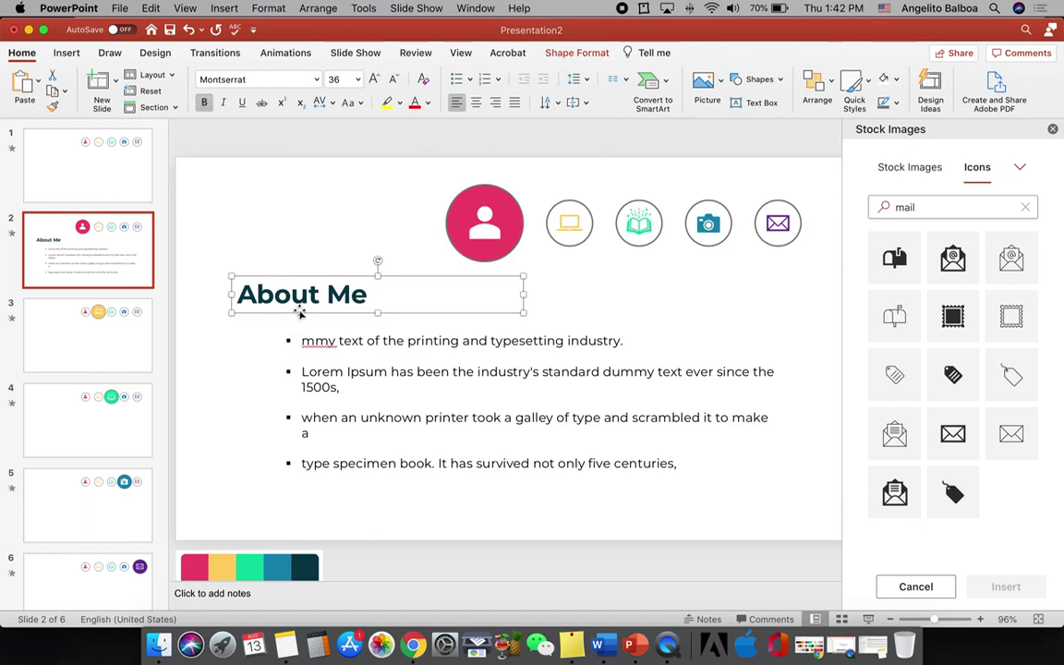
Step: On slide 2, apply the Fade entrance animation to the "About Me" title and to the bulleted text box
left_click(281, 56)
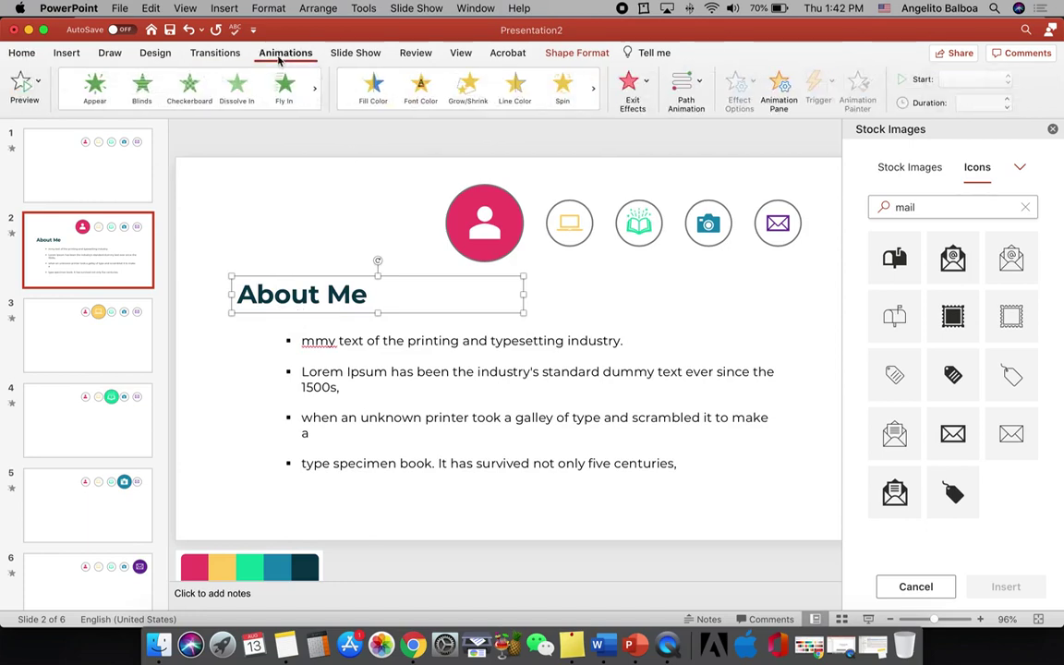
left_click(187, 114)
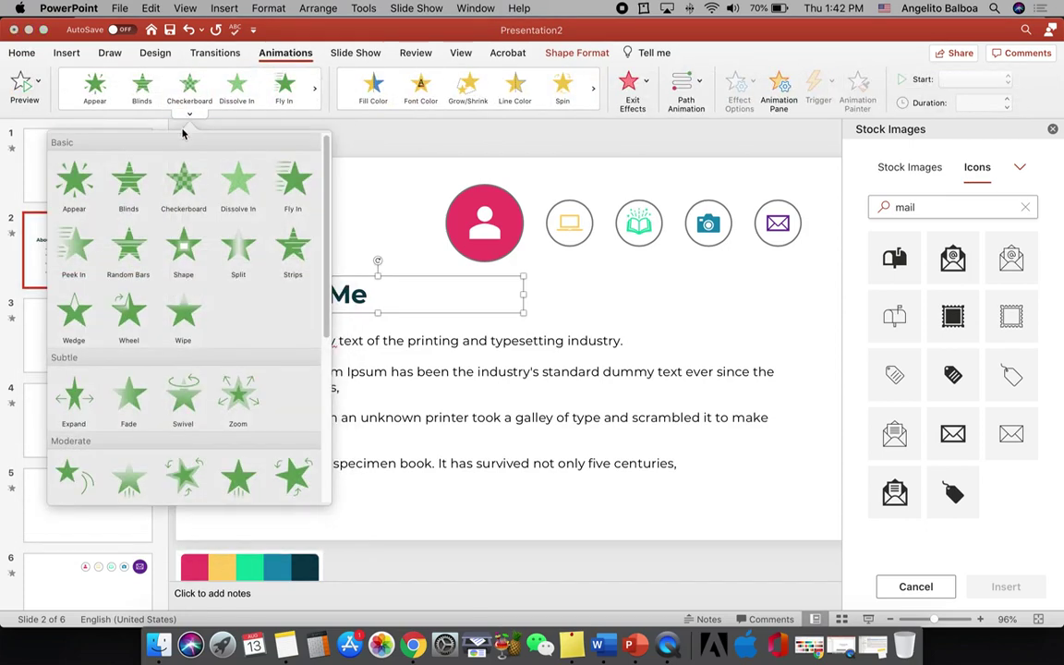
left_click(130, 356)
left_click(333, 372)
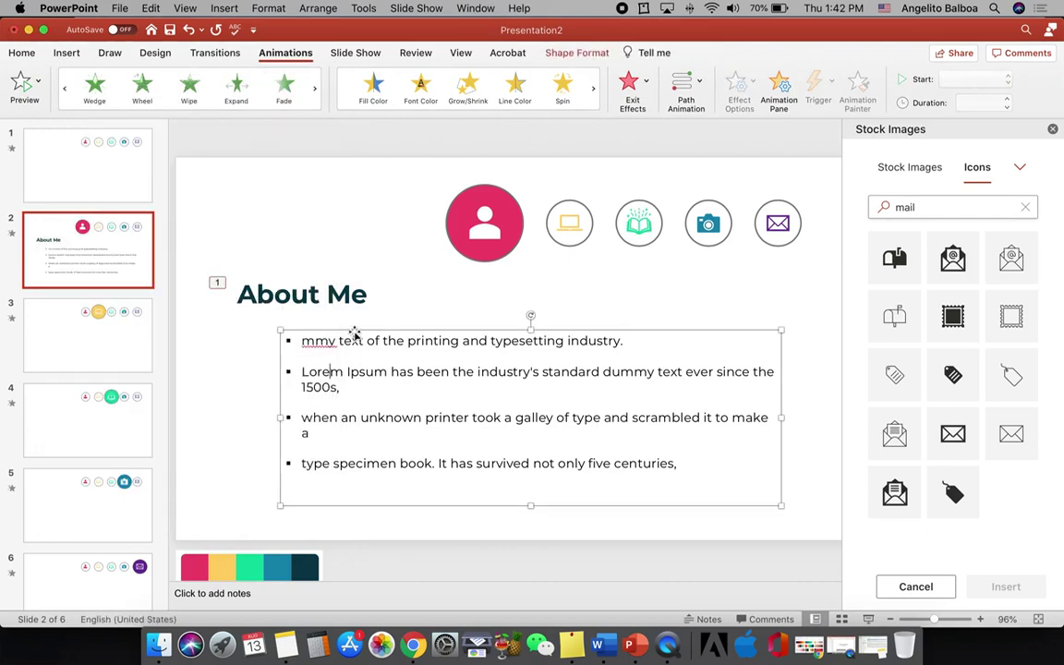
left_click(188, 114)
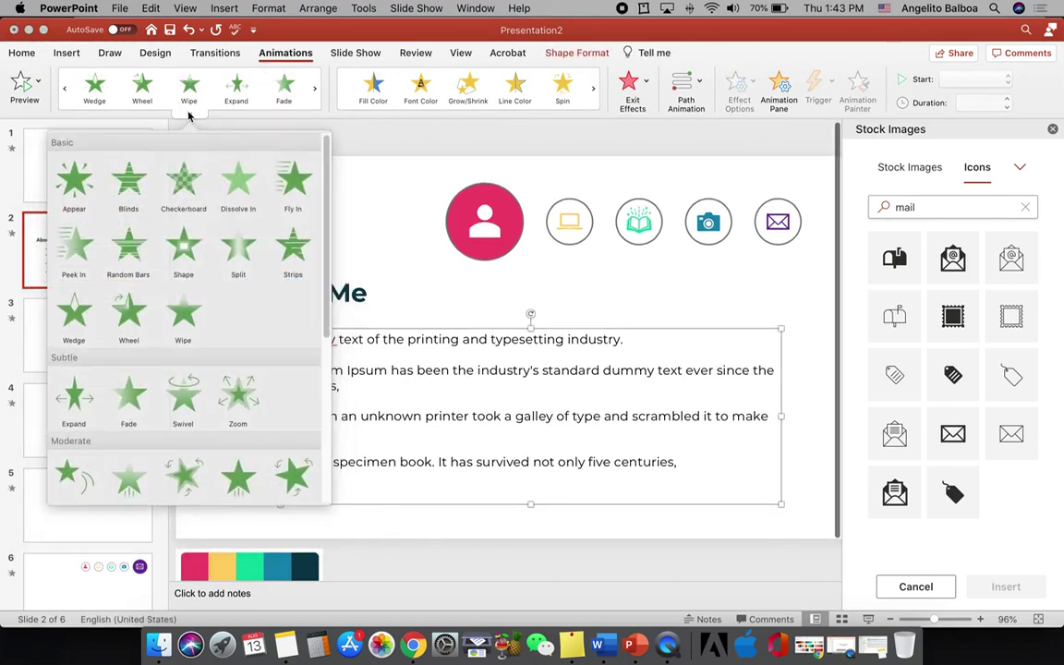
left_click(128, 397)
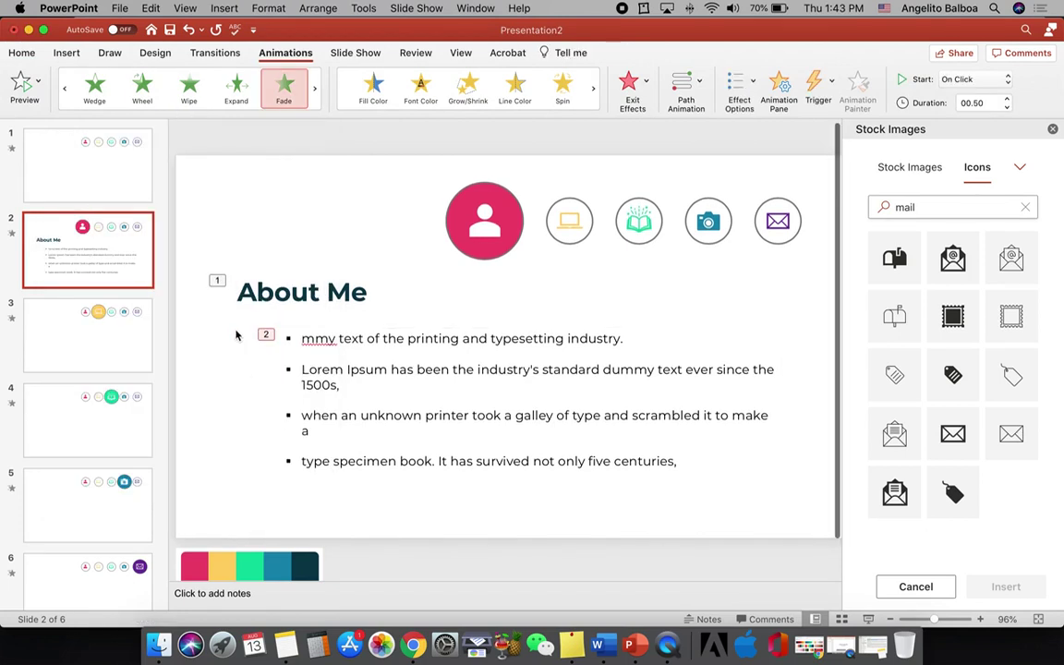
left_click(257, 296)
key("Escape")
key("Escape")
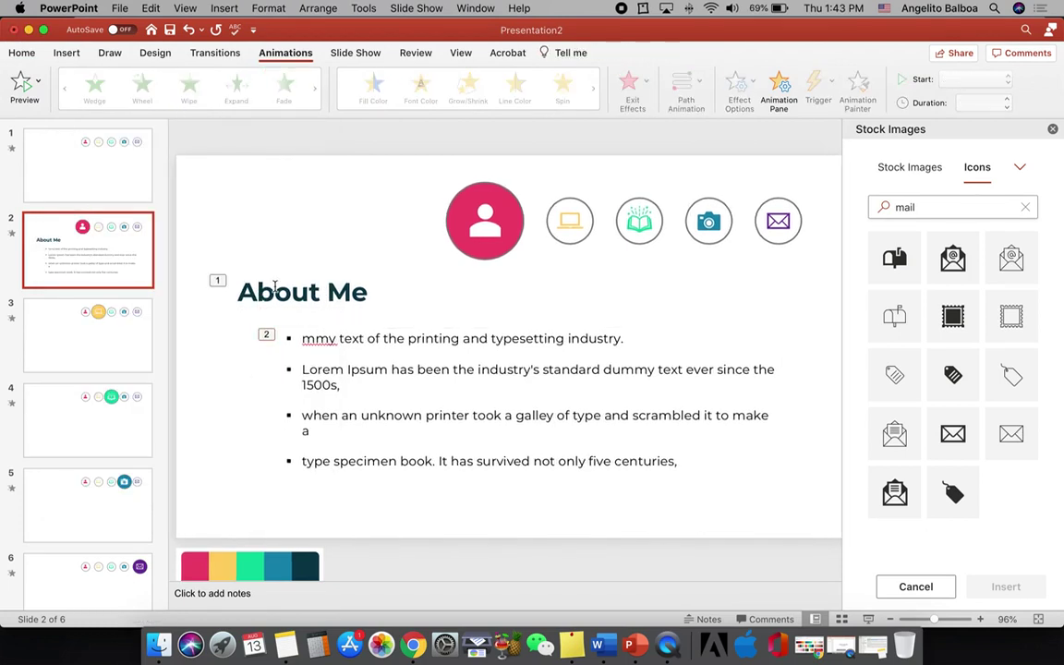
Step: Copy the title and bulleted text boxes from slide 2 and paste them onto slide 3
left_click(274, 289)
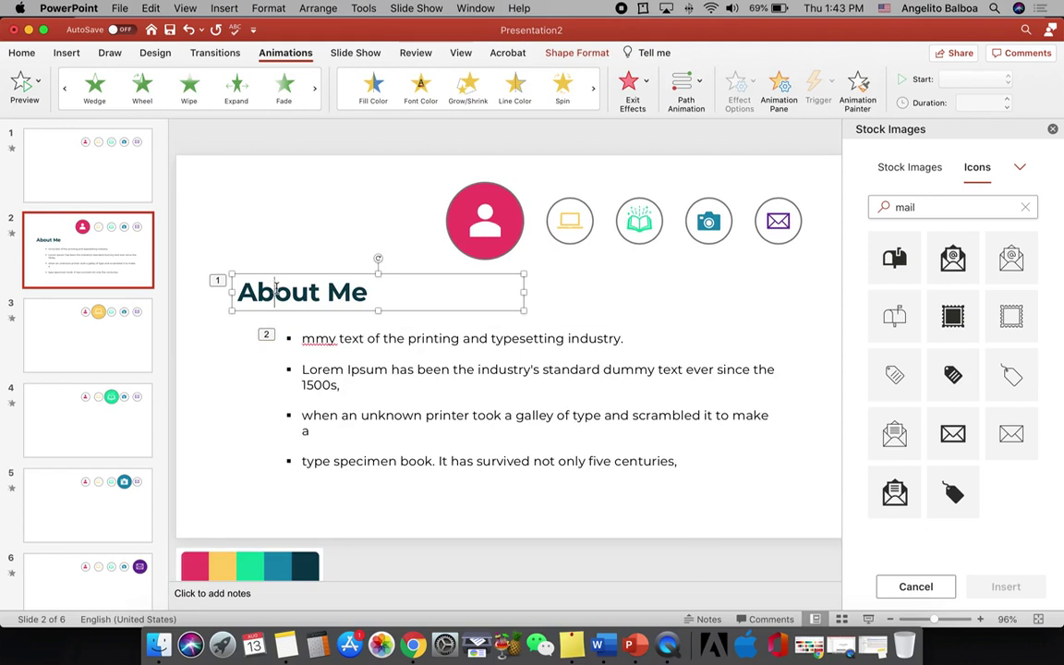
left_click(346, 372, "shift")
key("super+c")
key("Page_Down")
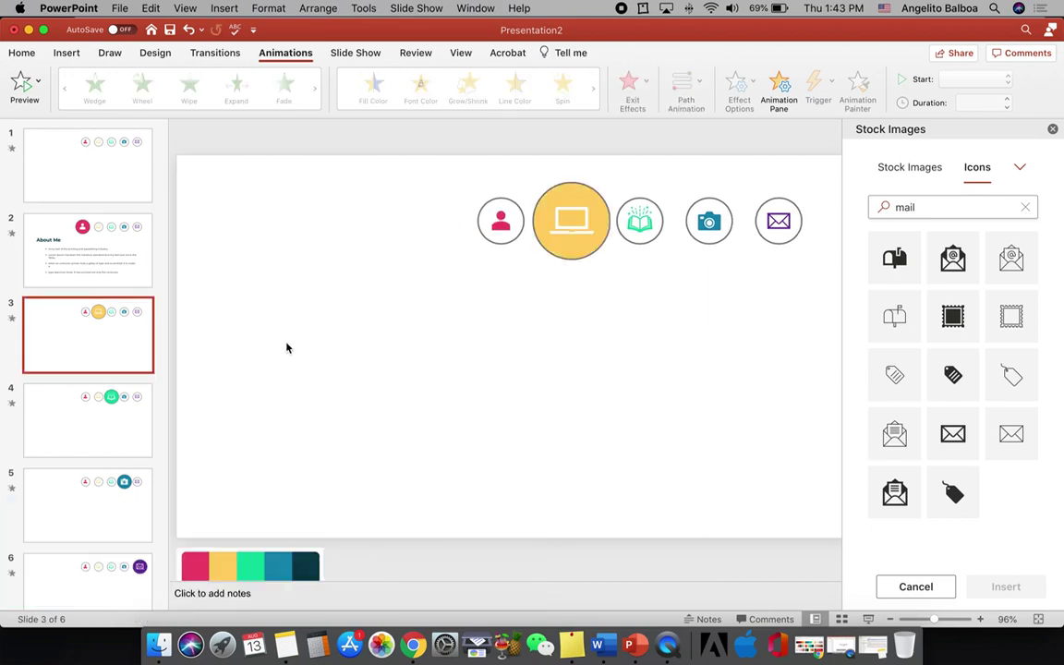
key("super+v")
Step: Replace the pasted title on slide 3 with "My Favorite Apps"
left_click(365, 293)
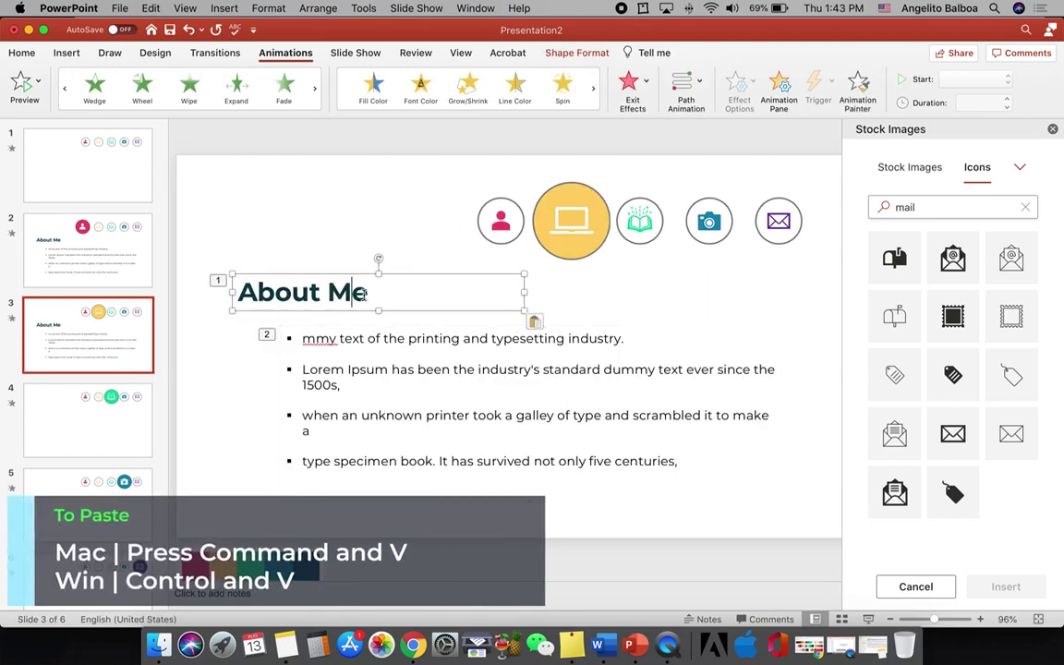
left_click_drag(365, 293, 238, 293)
type("My ")
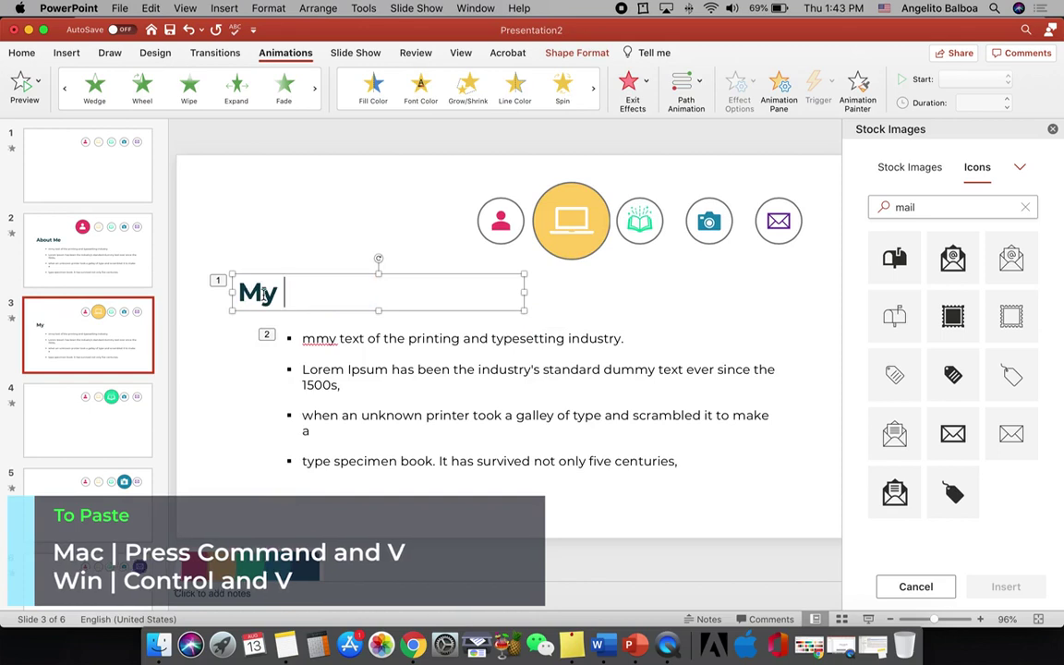
type("Favorite App")
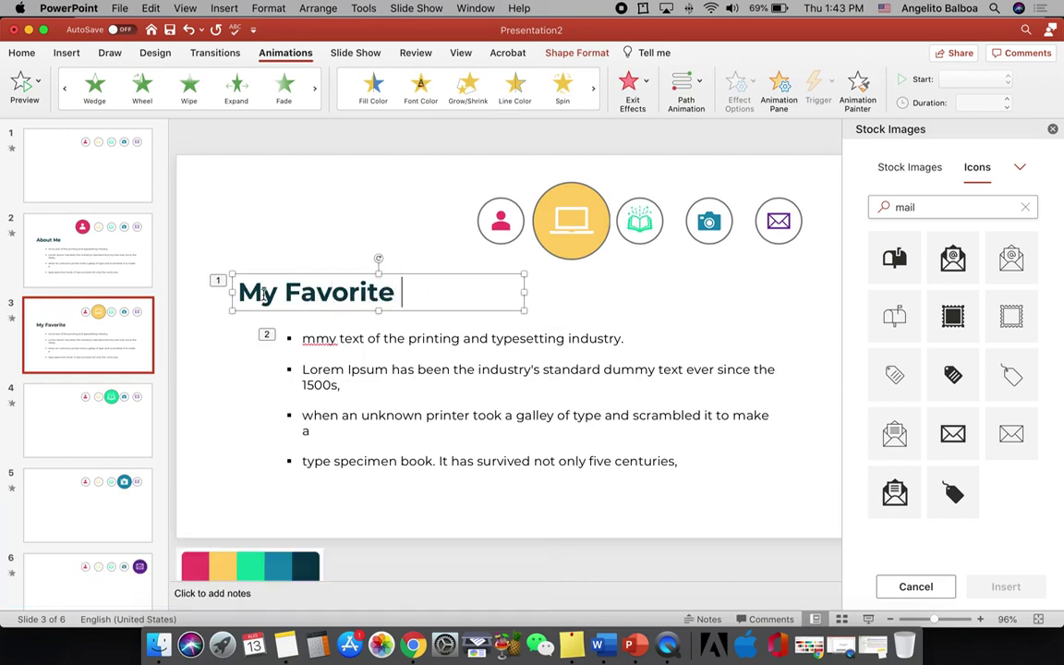
type("s")
Step: Paste the copied title and bulleted text boxes onto slide 4 and retitle it "Books I Love to Read"
left_click(50, 450)
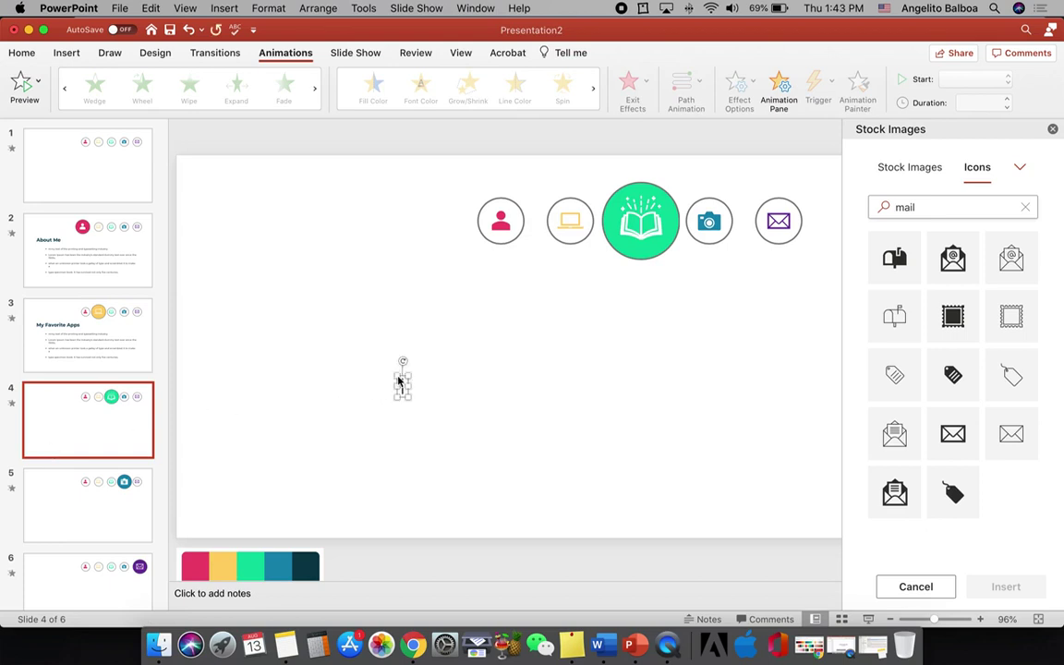
left_click(401, 377)
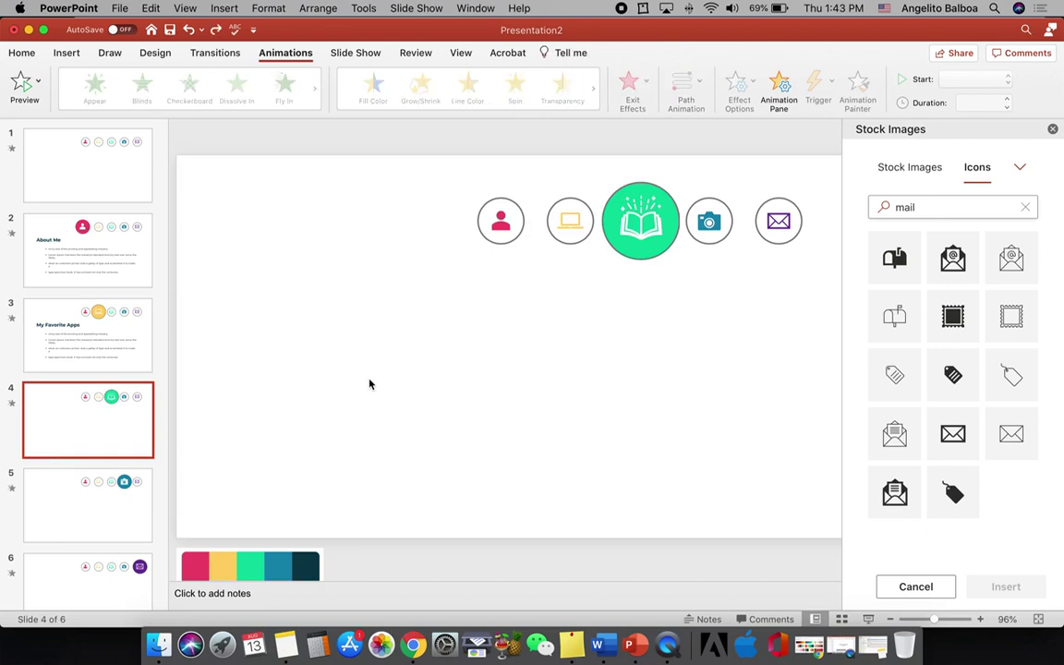
key("cmd+v")
left_click(368, 291)
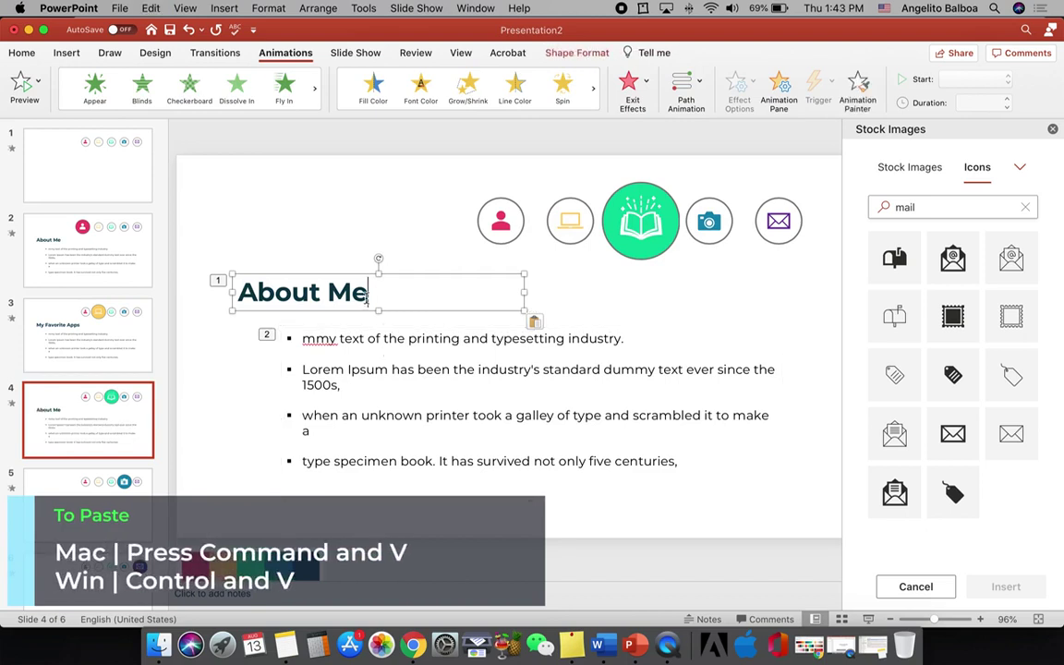
left_click_drag(368, 292, 236, 297)
type("Books ")
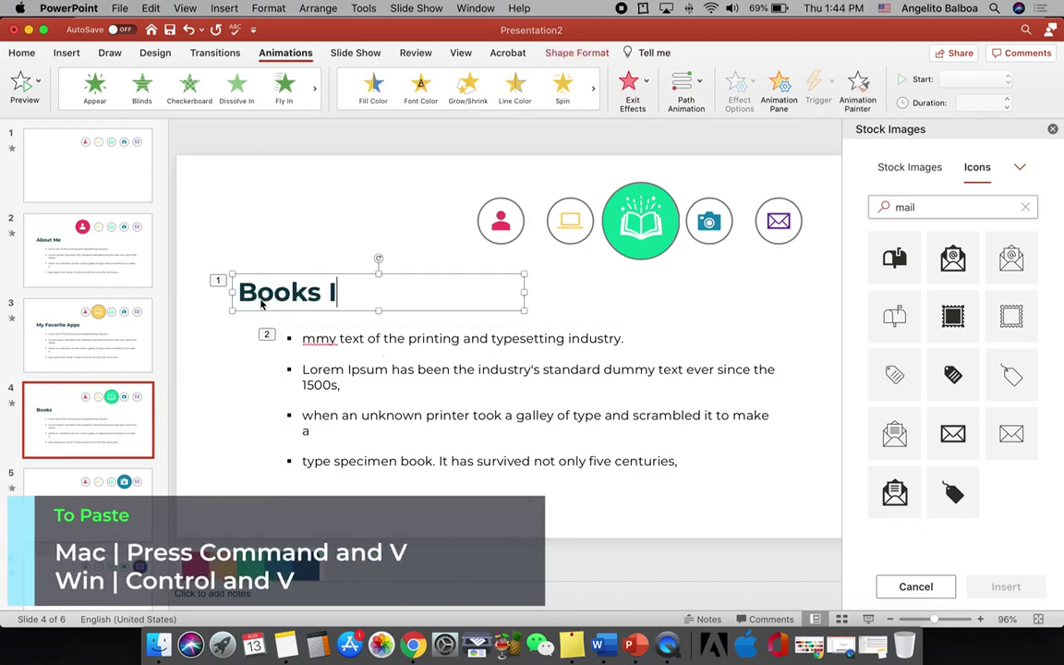
type("I Love to Read")
Step: Paste the copied title and bulleted text boxes onto slide 5 and replace the title with "My Hobbies"
left_click(59, 515)
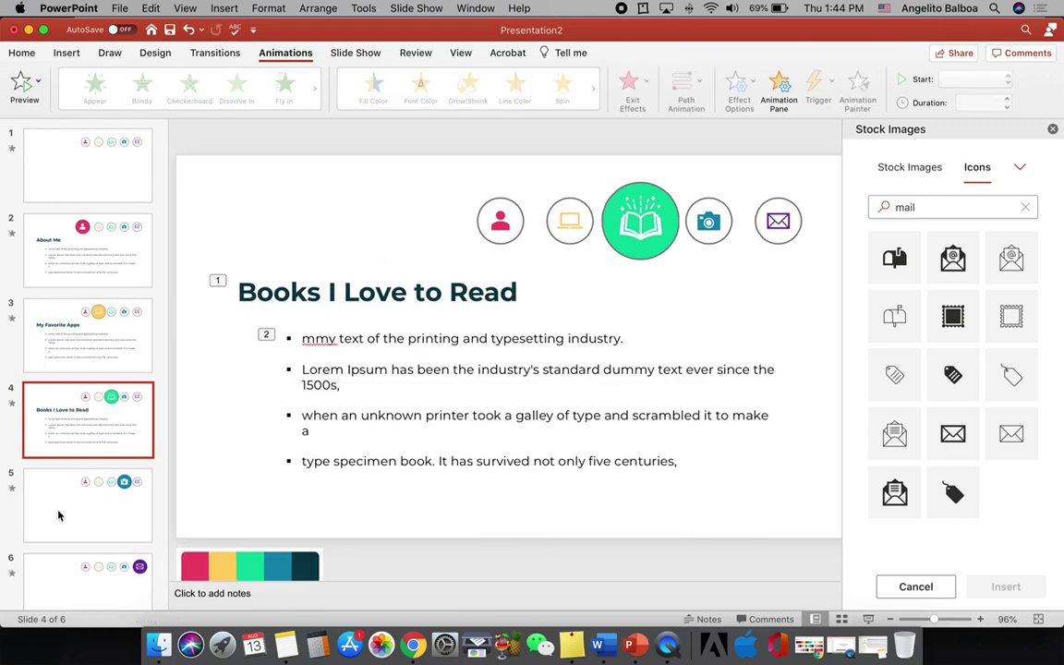
left_click(58, 515)
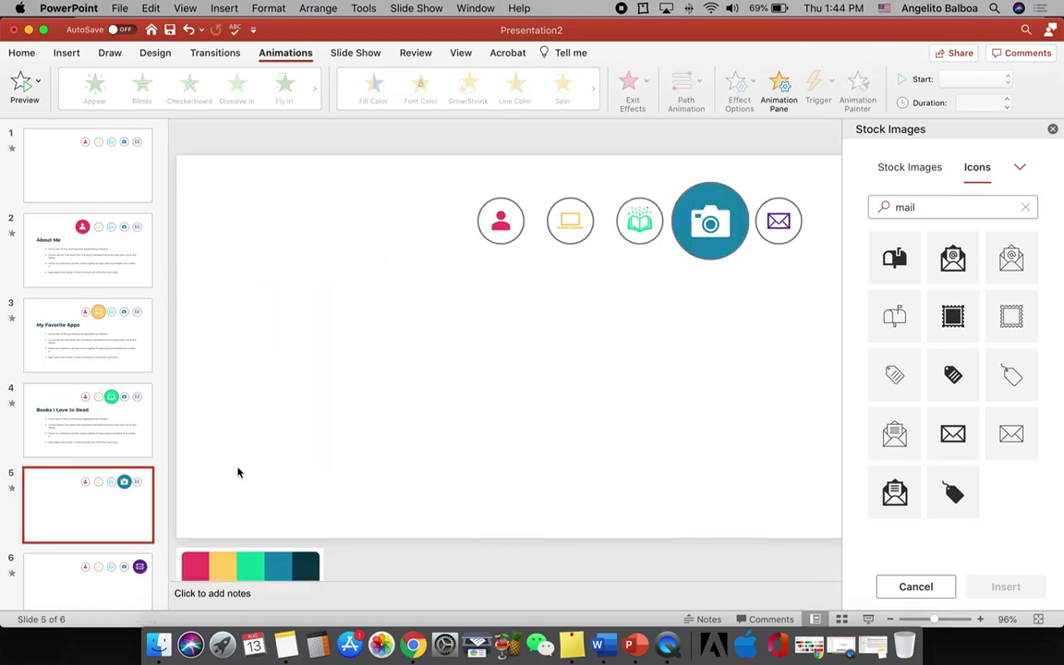
key("cmd+v")
left_click_drag(335, 294, 247, 294)
type("My")
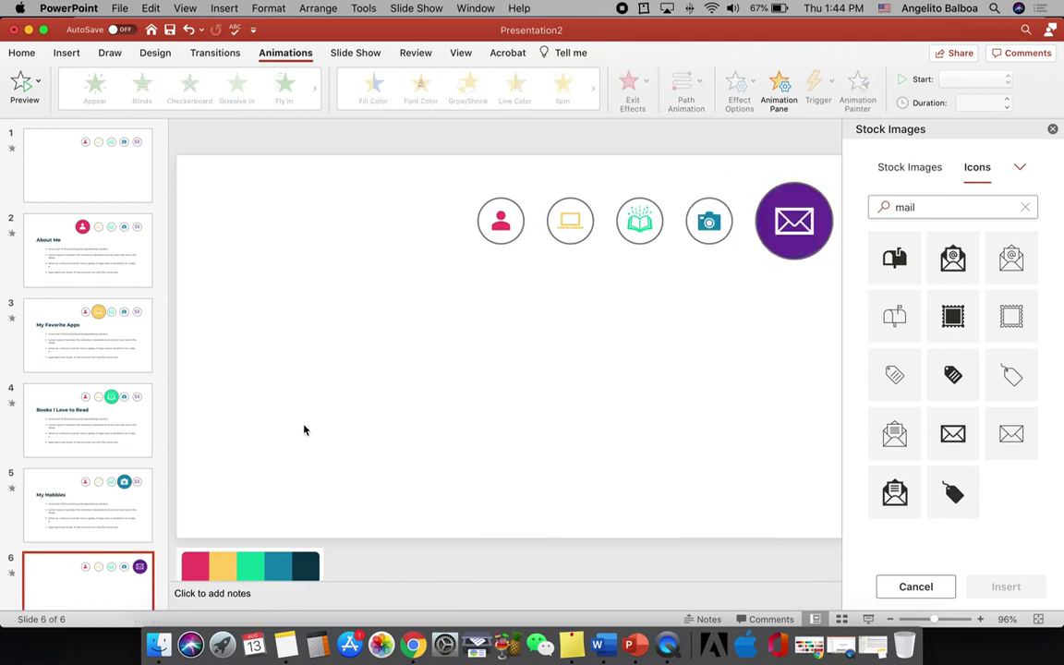
Step: Paste the copied title and bulleted text boxes onto slide 6 and replace the title with "Contact Me"
key("cmd+v")
left_click(357, 307)
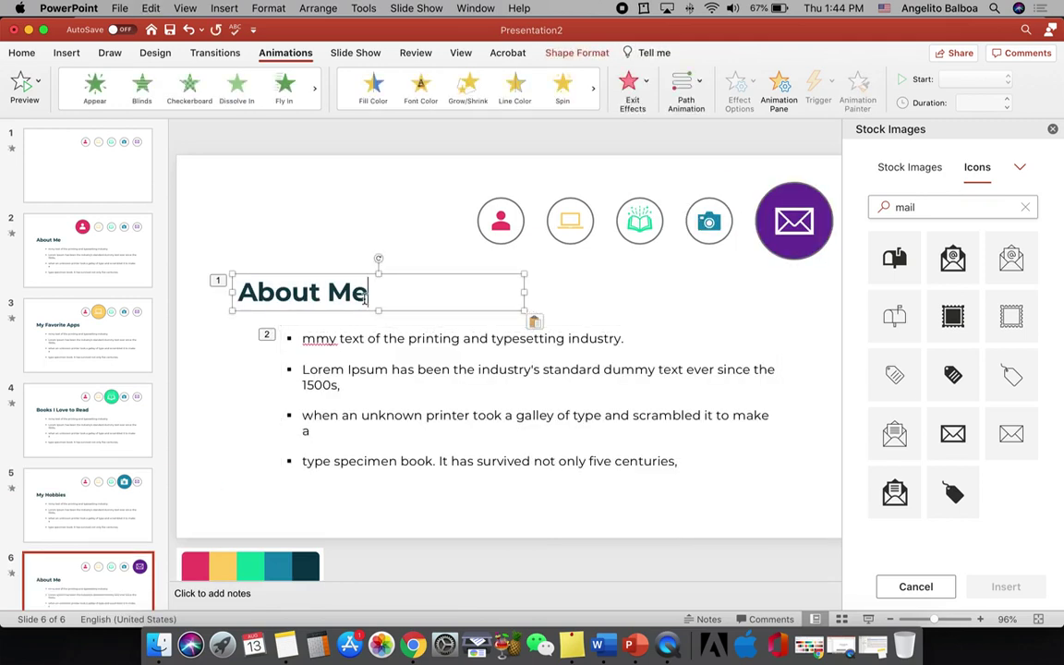
left_click_drag(370, 290, 240, 294)
type("Cont")
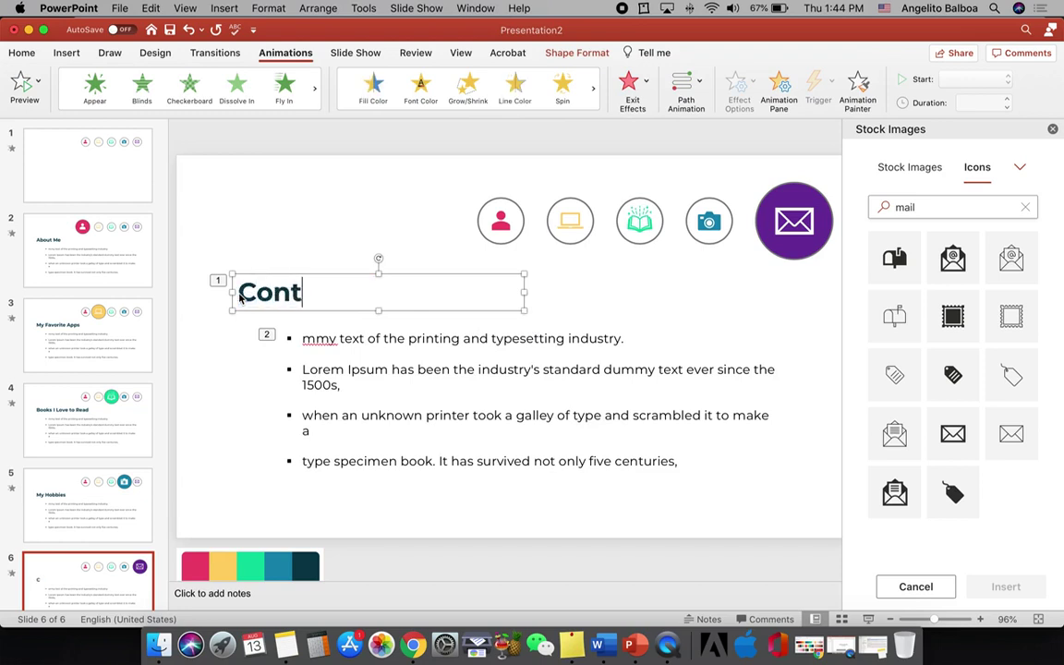
type("act Me")
left_click(210, 286)
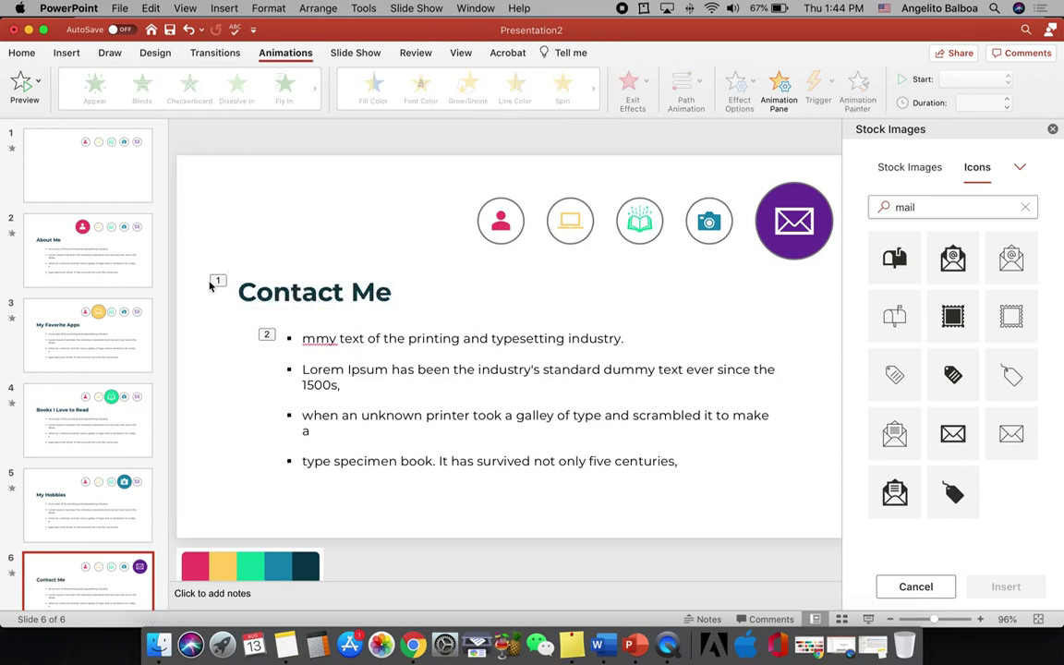
Step: On slide 1, add a wide text box below the icon row reading "The Super Awesome Me"
left_click(96, 196)
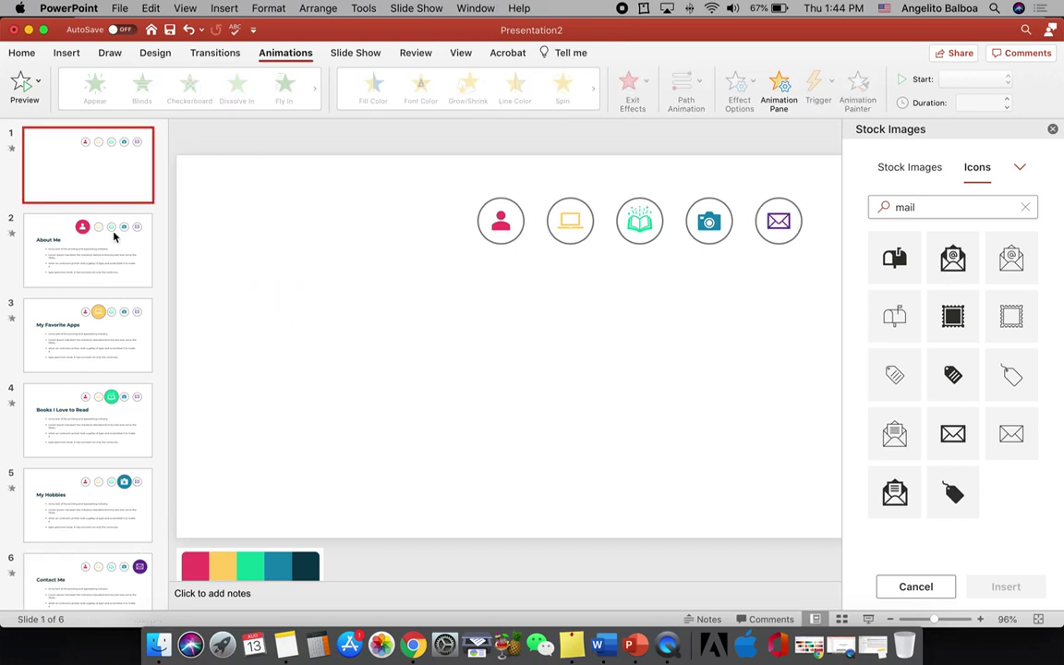
left_click(67, 53)
left_click(661, 90)
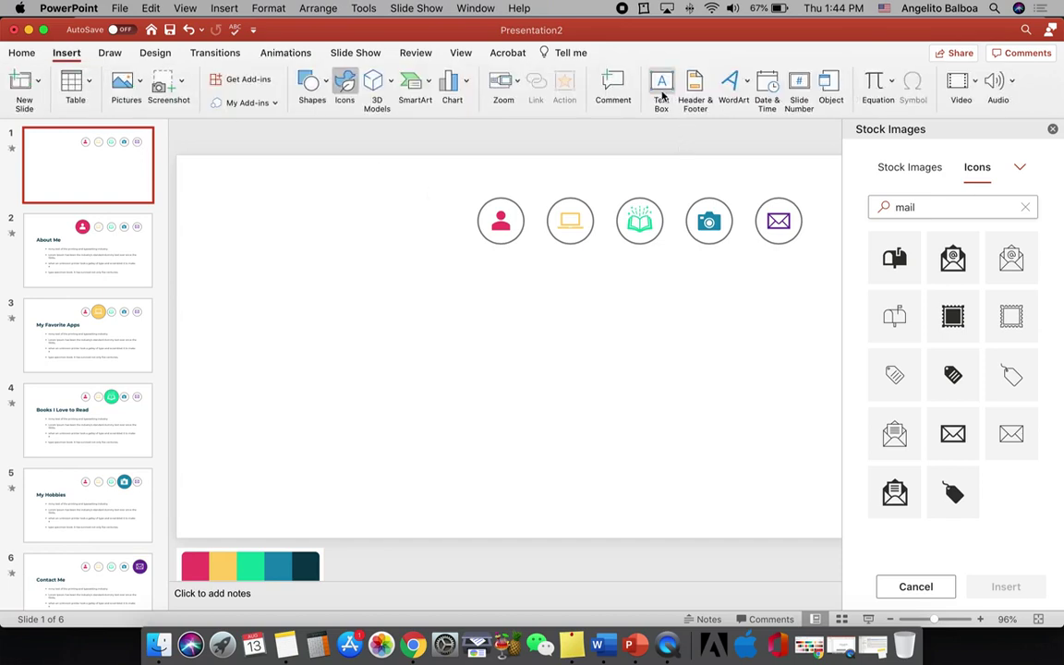
left_click_drag(256, 297, 792, 447)
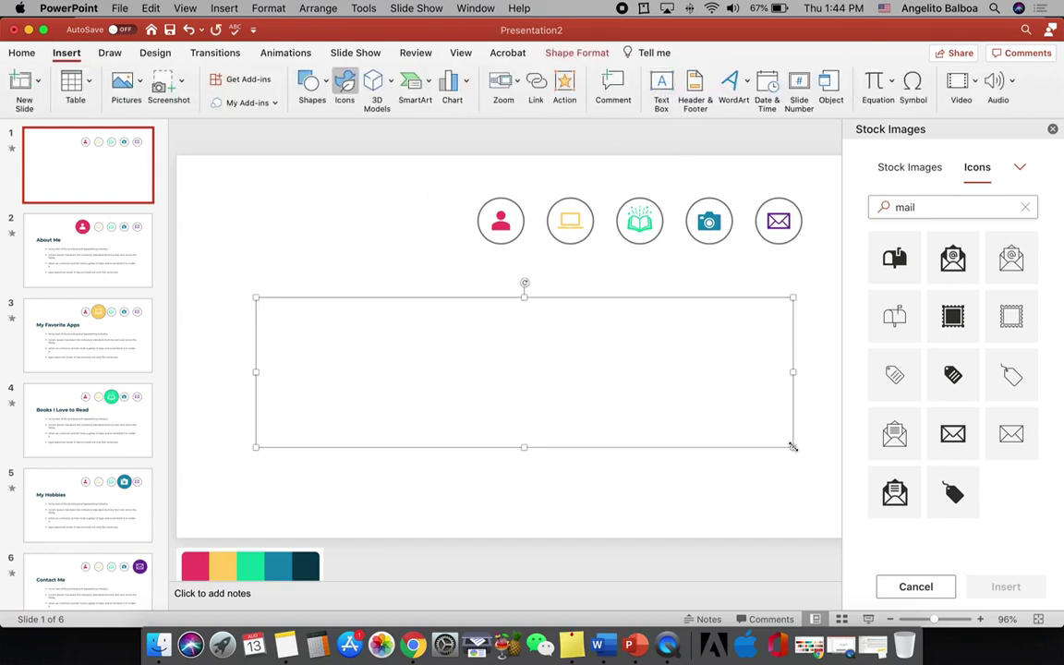
type("The Sup")
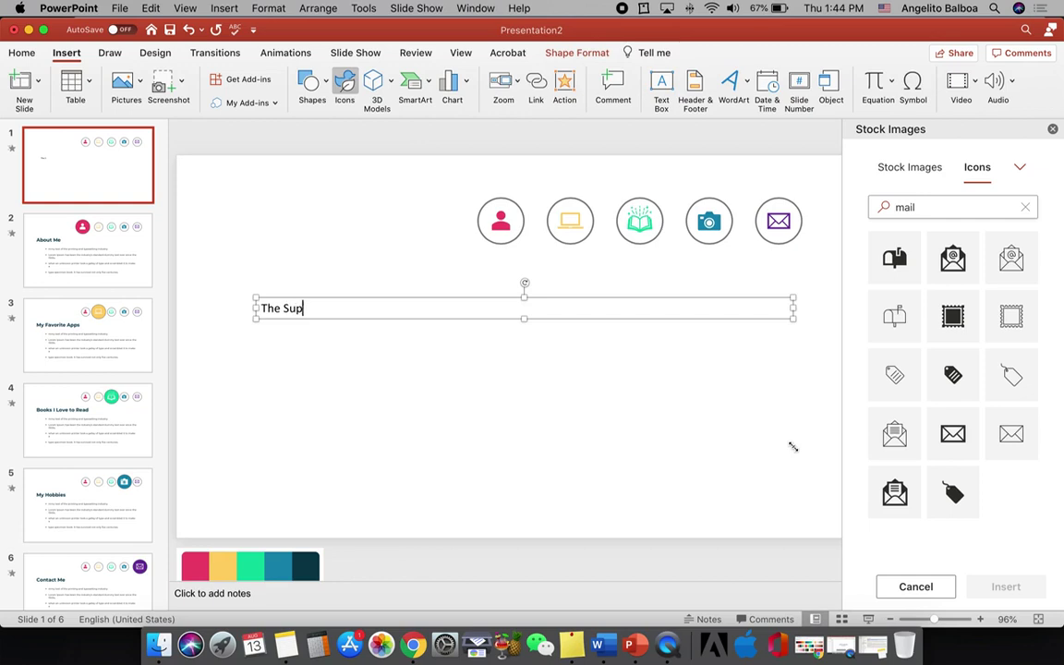
type("er Awesome Me")
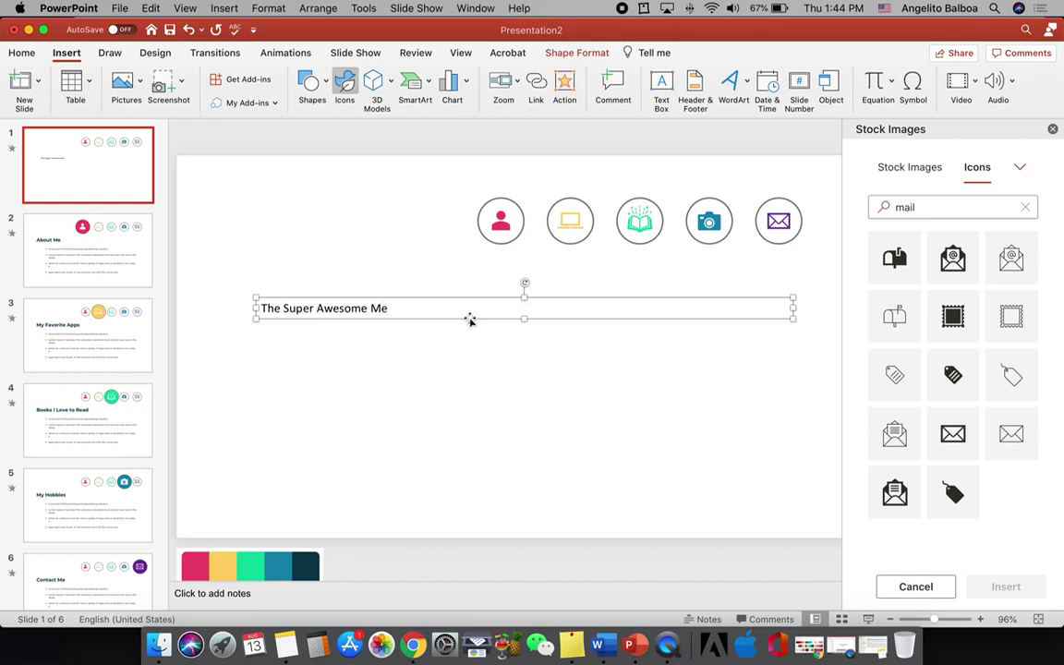
Step: Format the "The Super Awesome Me" title in bold Montserrat at size 72 with the dark teal recent color
left_click(316, 81)
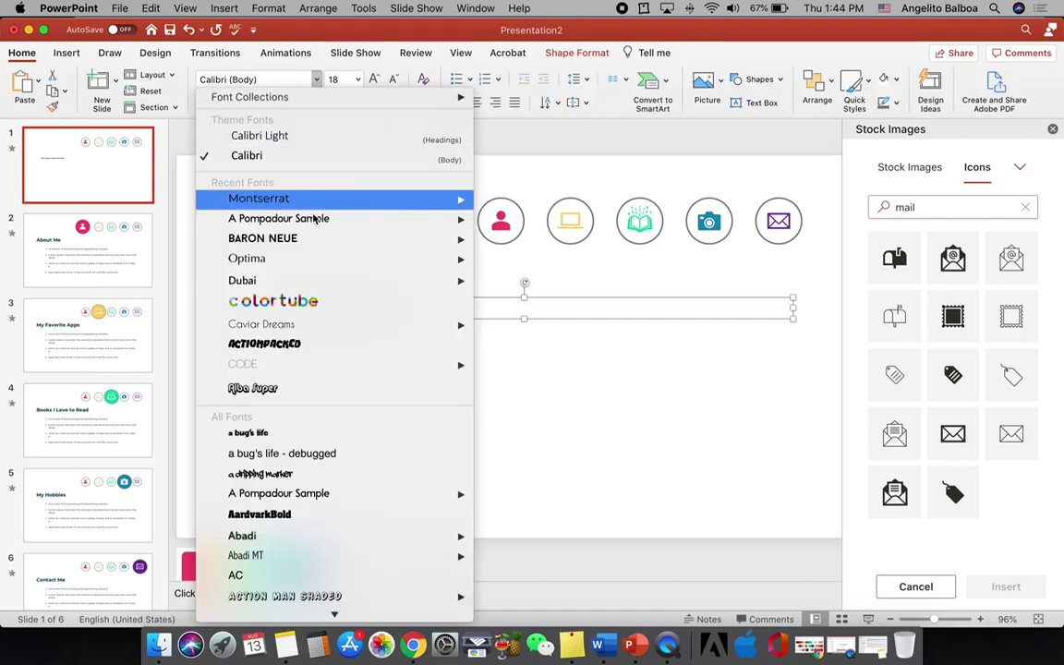
mouse_move(318, 205)
left_click(549, 324)
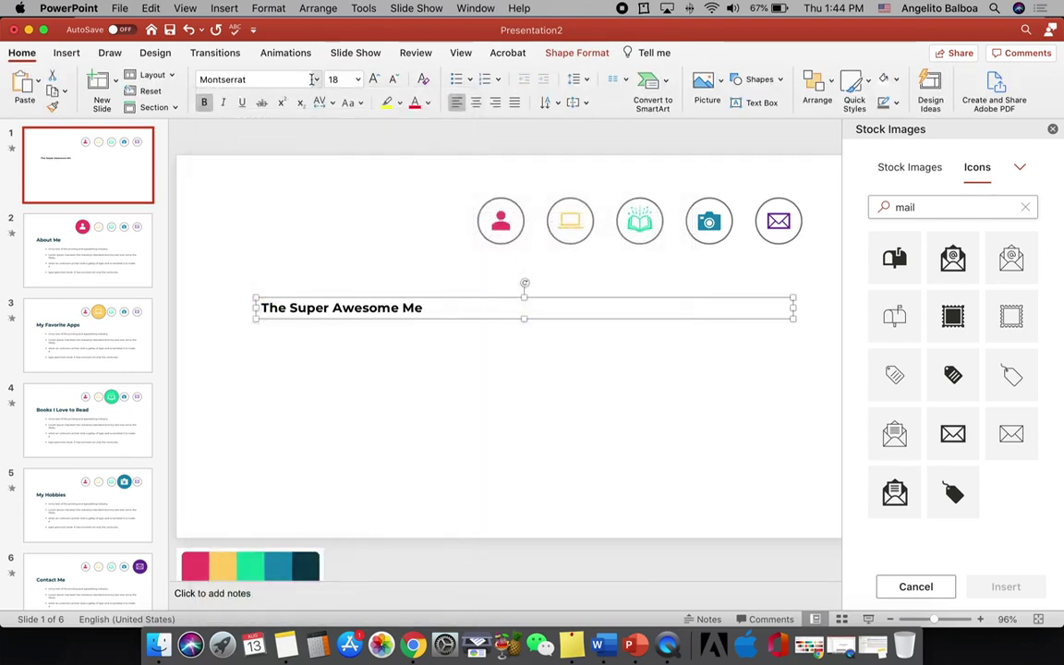
left_click(357, 80)
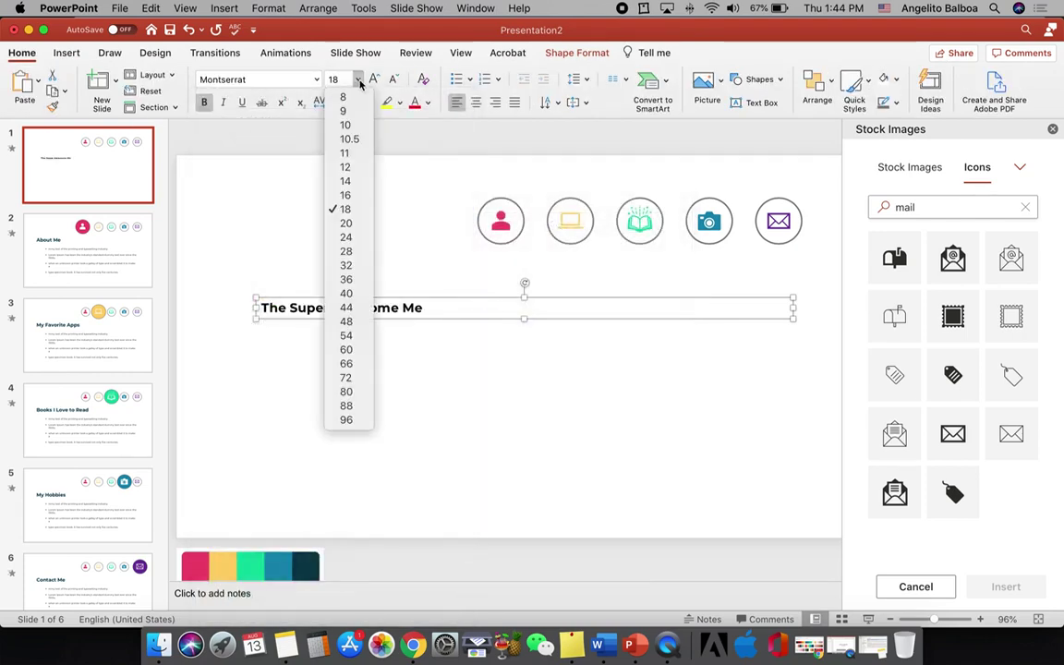
left_click(348, 376)
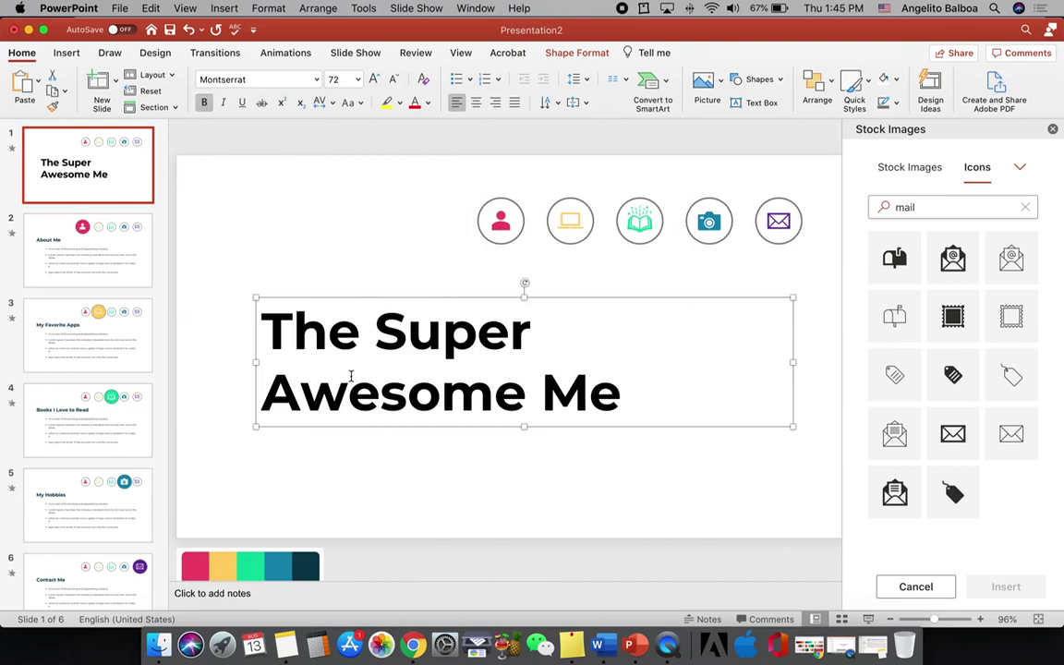
left_click(428, 103)
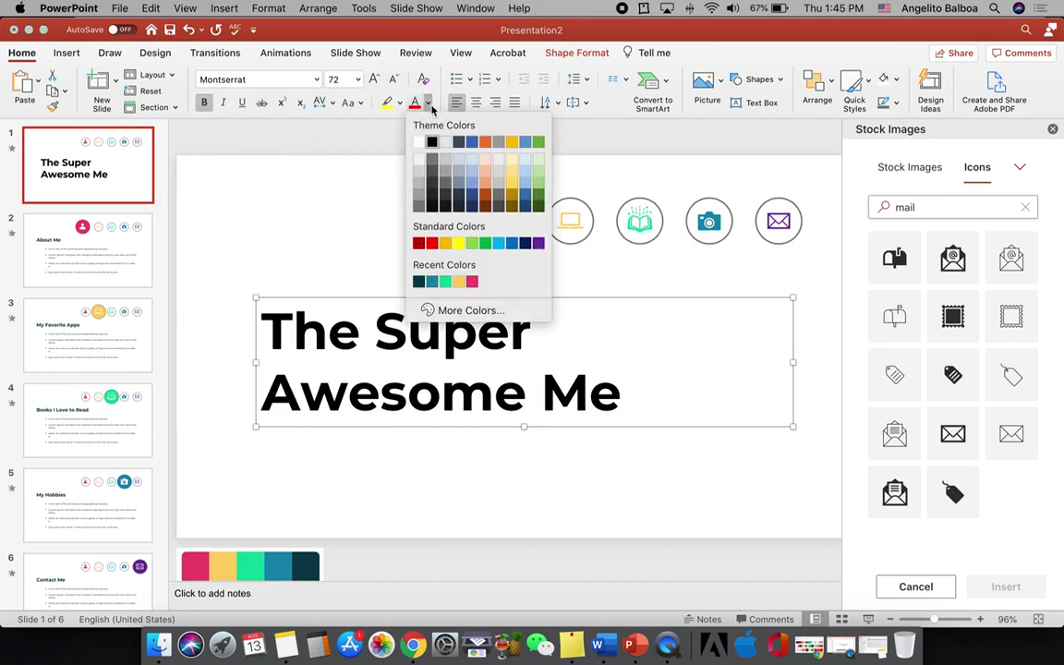
left_click(420, 285)
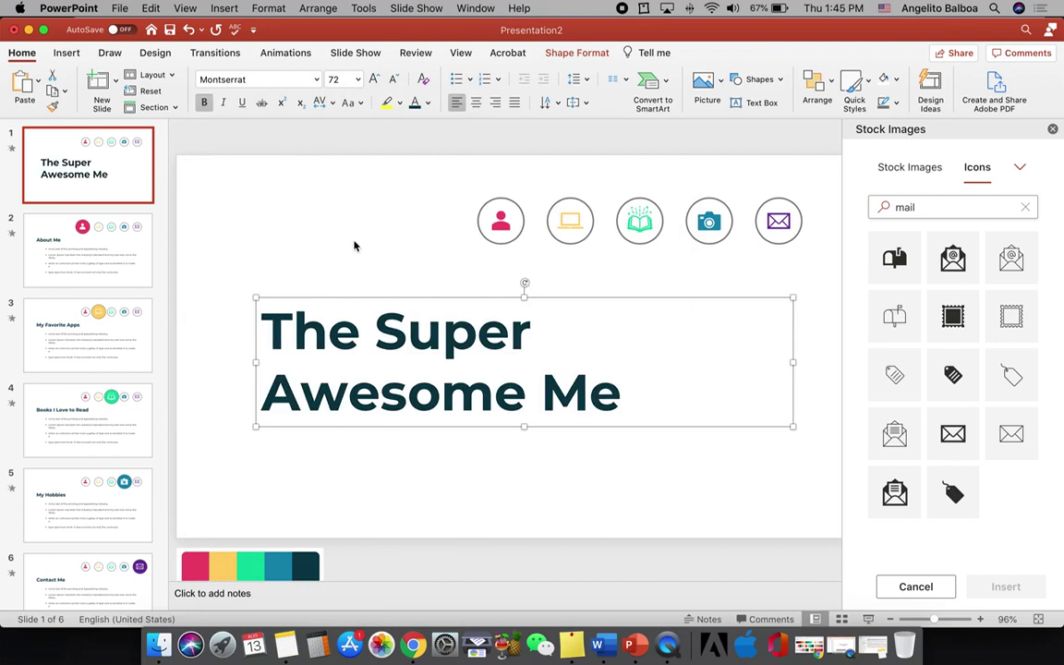
left_click(355, 242)
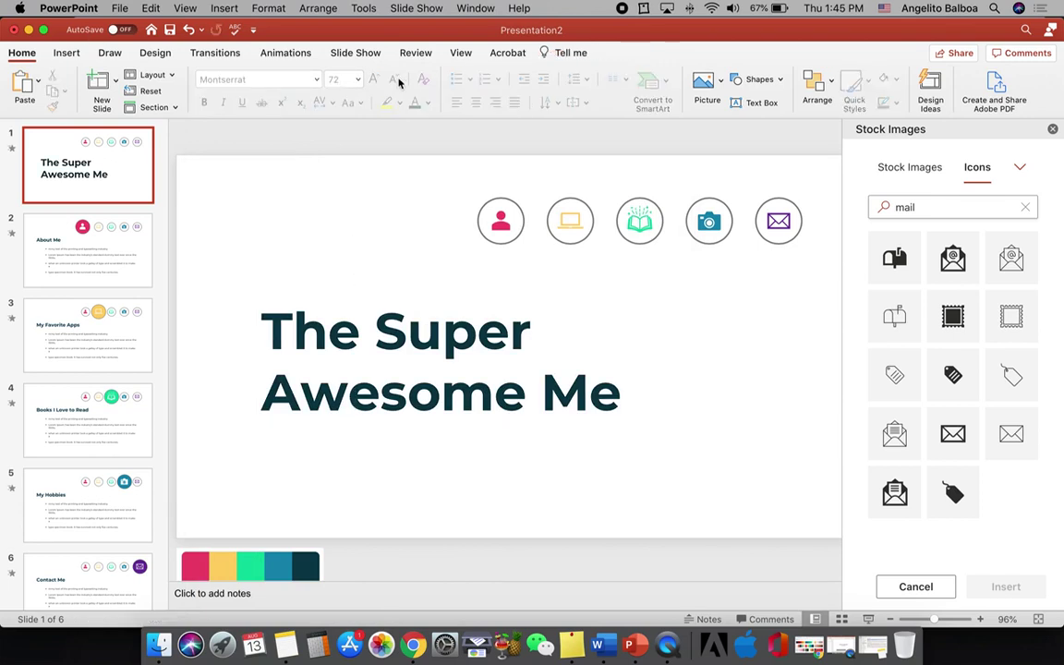
Step: Add a text box directly below the slide 1 title and enter the byline "By" followed by the author's name
left_click(65, 53)
left_click(661, 90)
left_click_drag(256, 434, 610, 478)
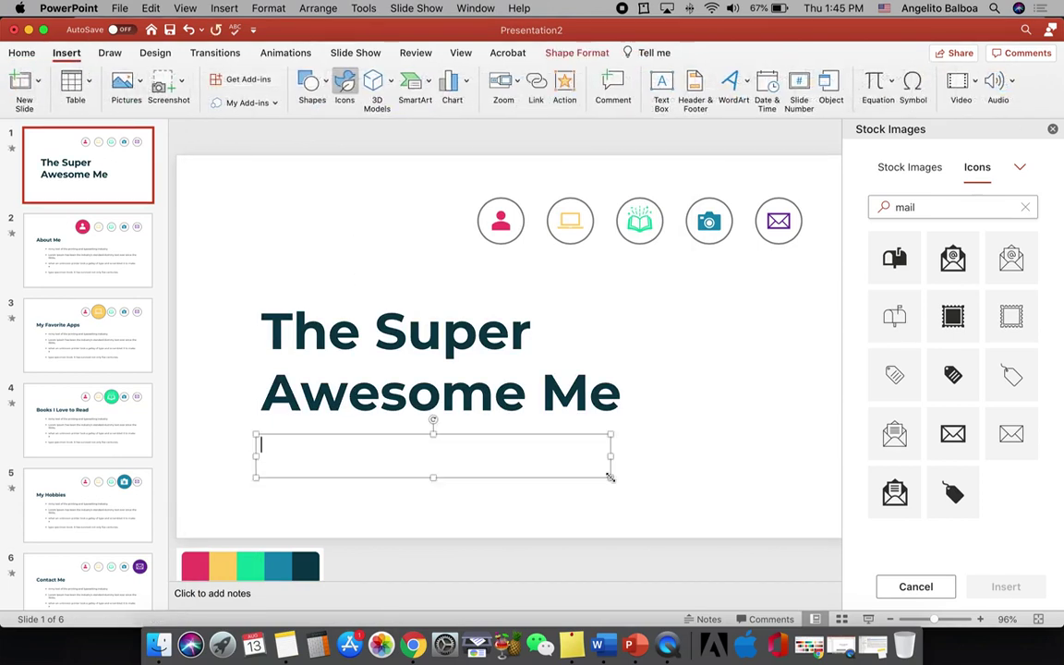
type("By J")
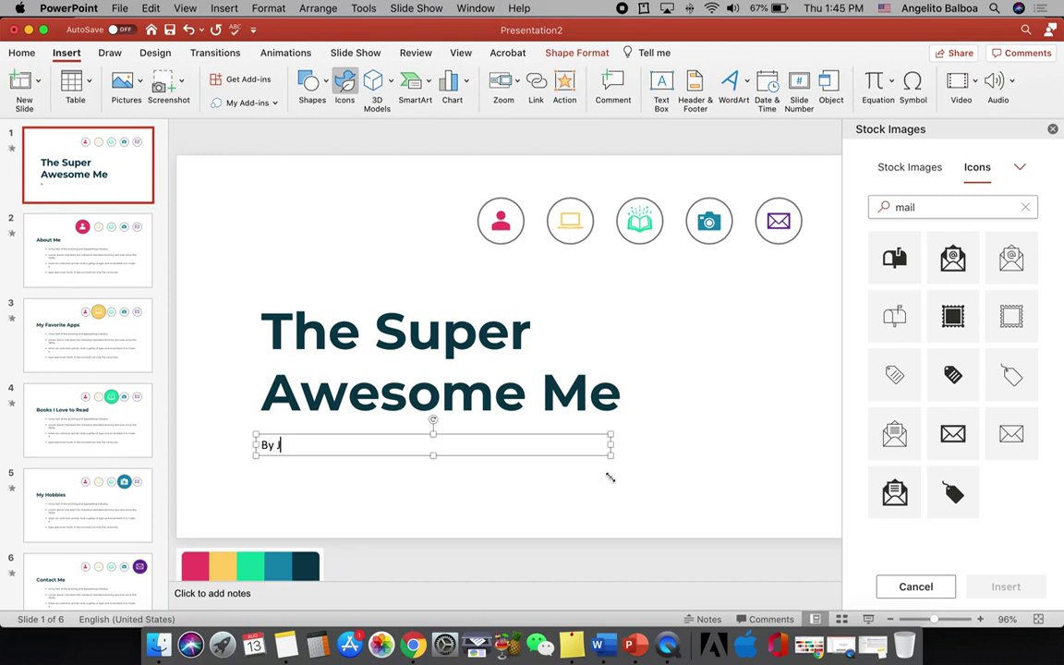